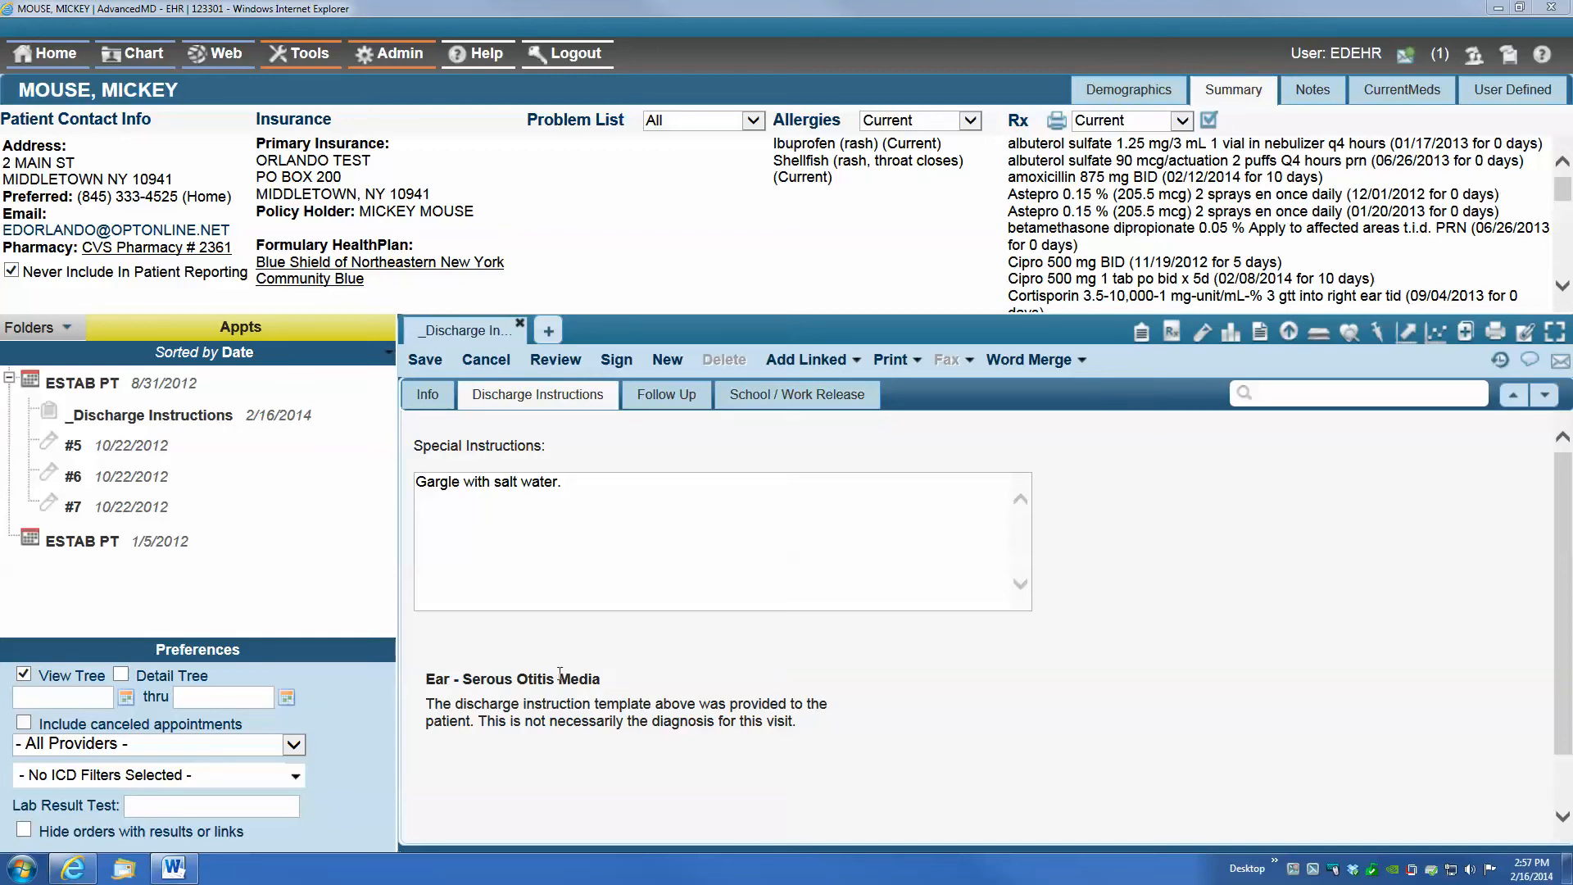
Add a new linked discharge instructions note to the 8/31/2012 ESTAB PT appointment and show its Discharge Instructions page
{"action": "right_click", "coordinate": [108, 377]}
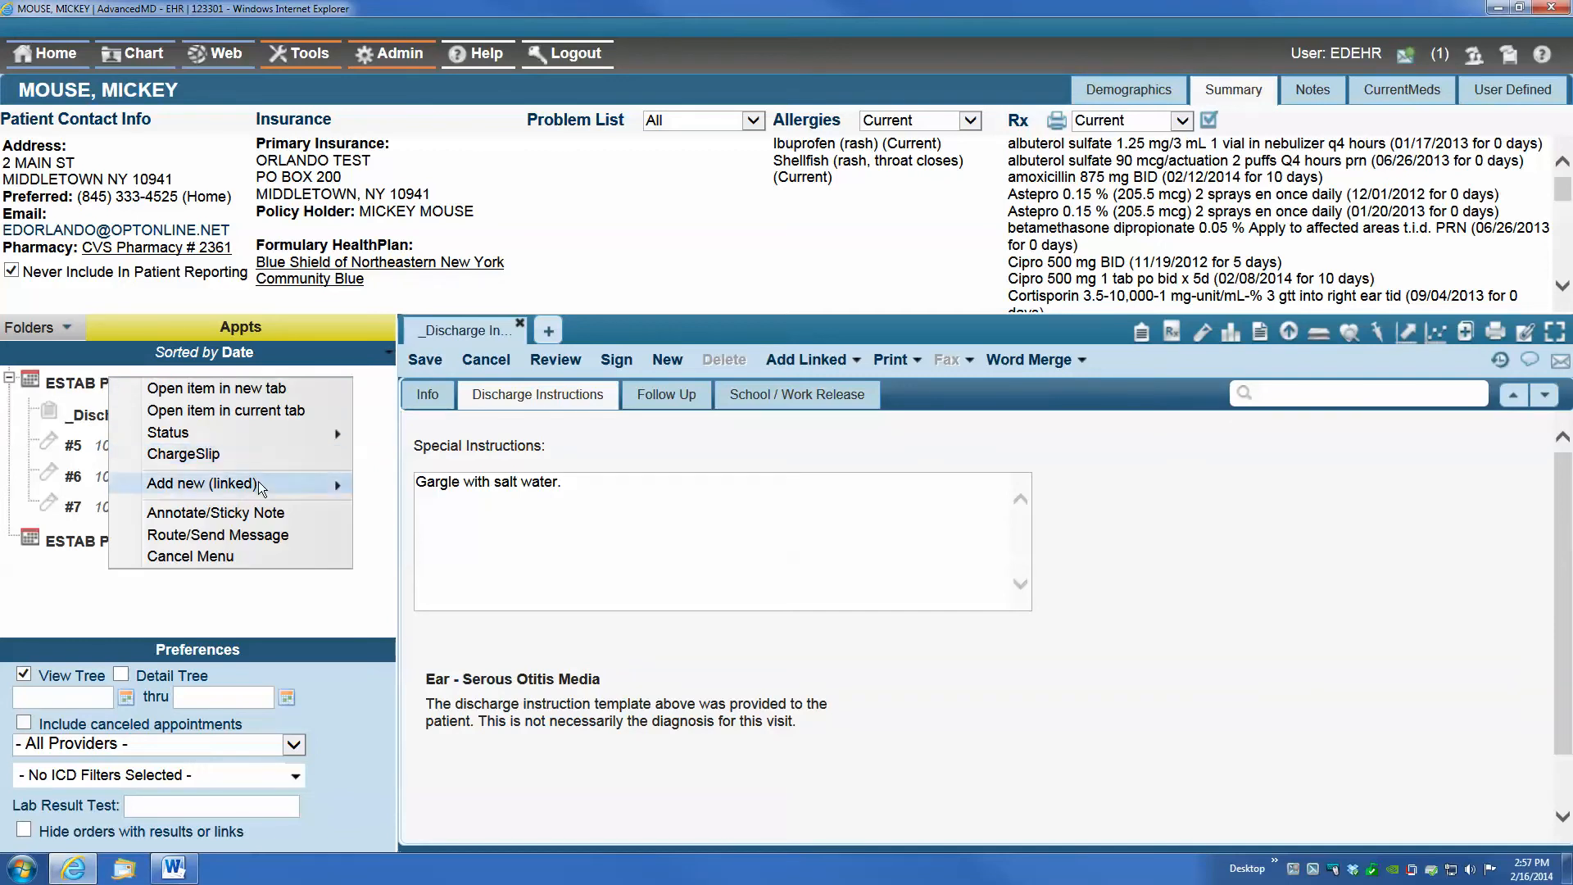
{"action": "mouse_move", "coordinate": [258, 482]}
{"action": "left_click", "coordinate": [125, 487]}
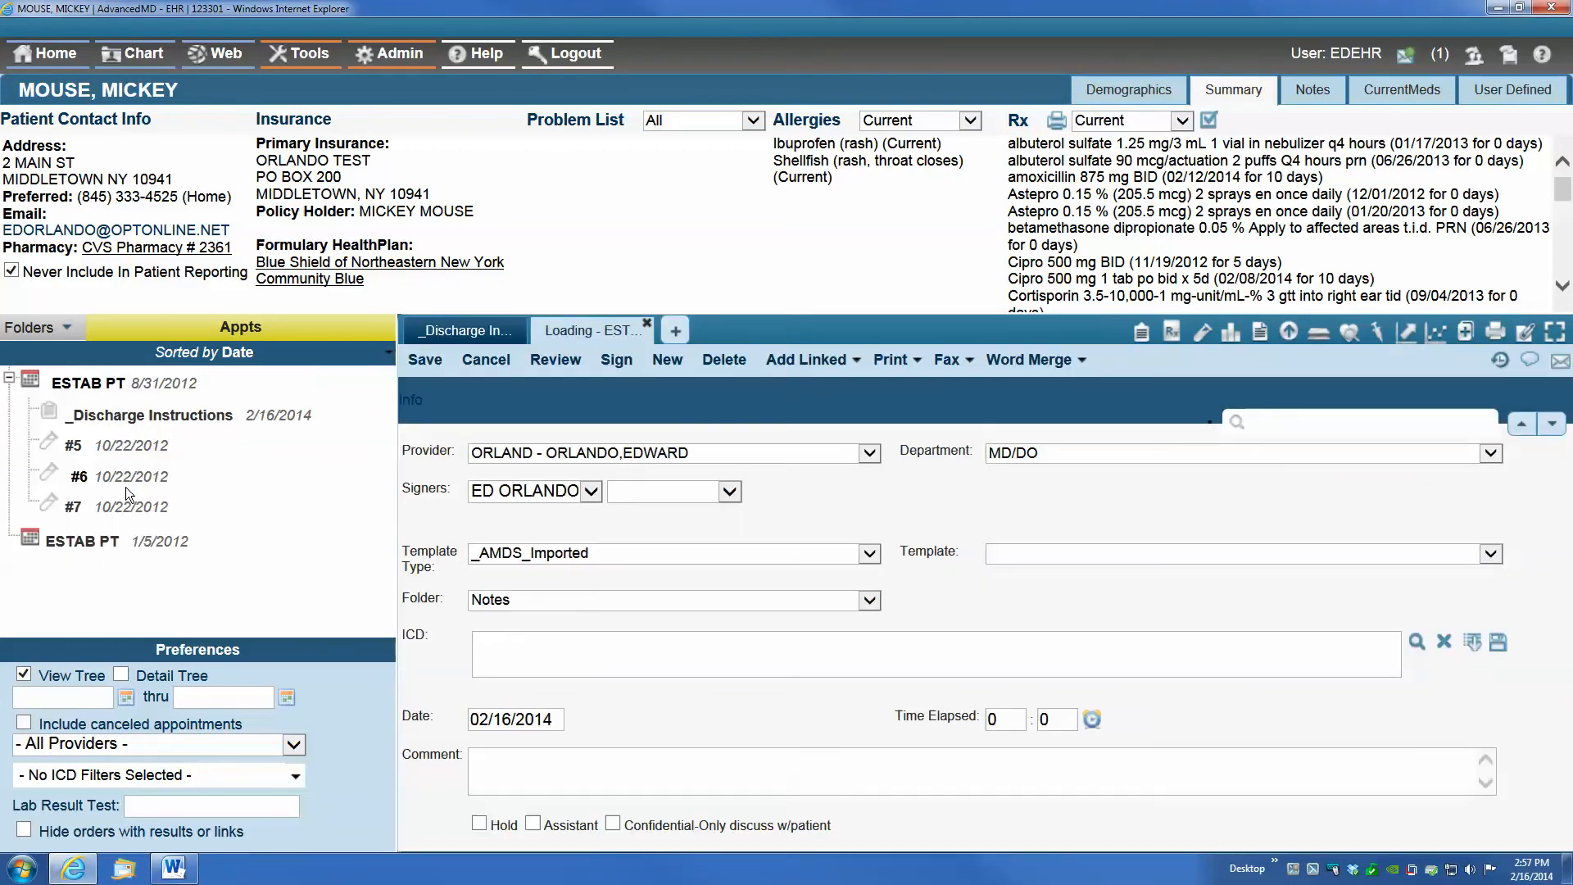
{"action": "left_click", "coordinate": [537, 395]}
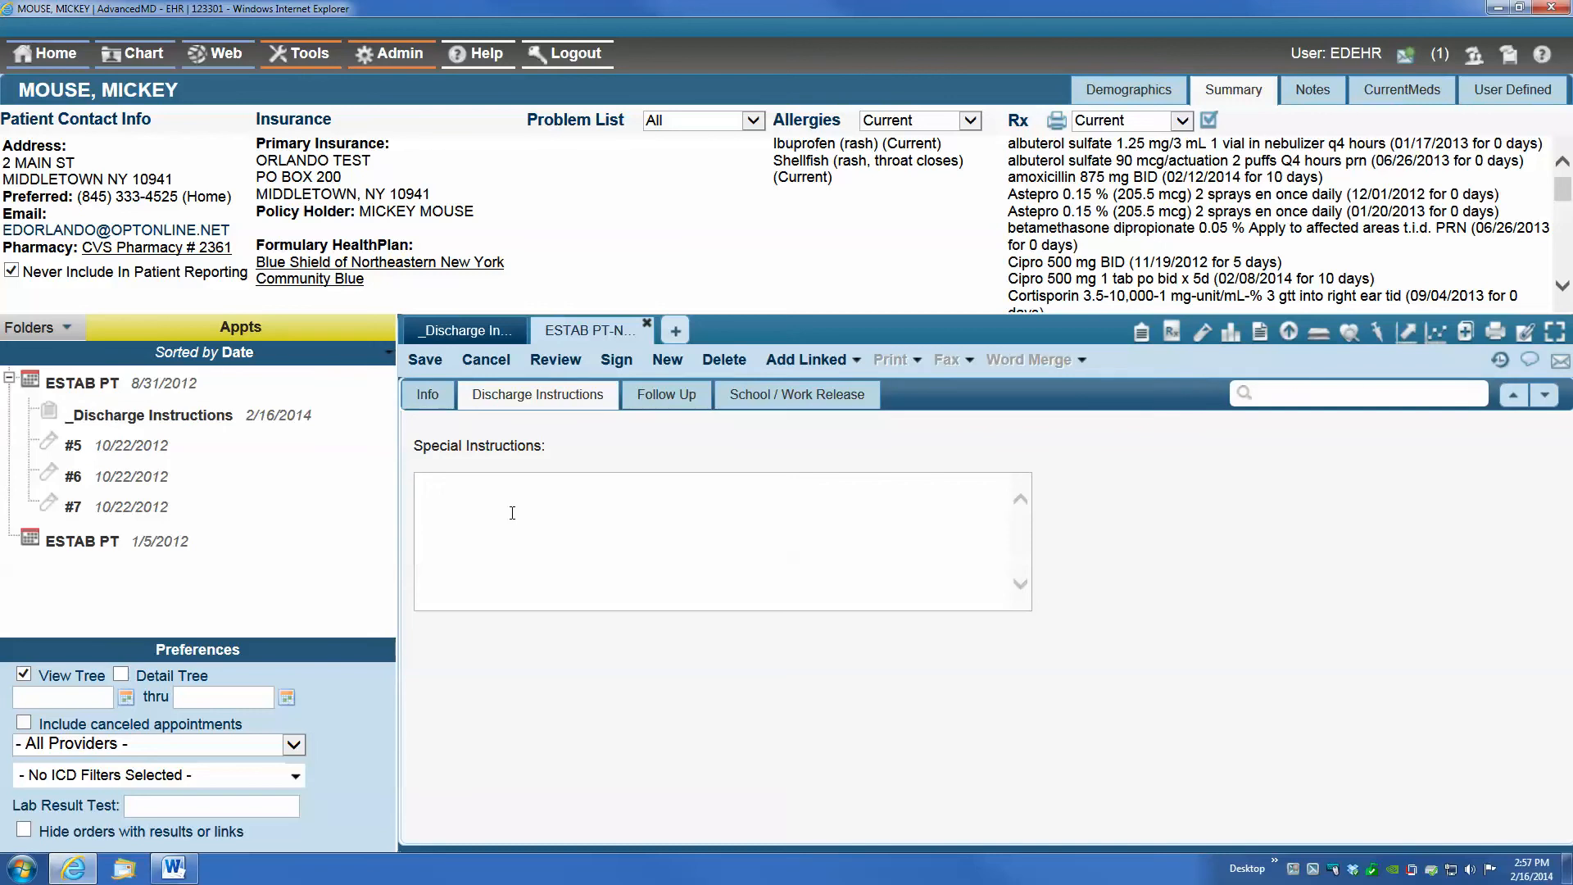
Enter "Gargle with salt water." as the special instructions and insert the Ear - Serous Otitis Media template below them
{"action": "key", "text": "BackSpace"}
{"action": "key", "text": "BackSpace"}
{"action": "type", "text": "argle with salt wat"}
{"action": "right_click", "coordinate": [418, 639]}
{"action": "mouse_move", "coordinate": [601, 578]}
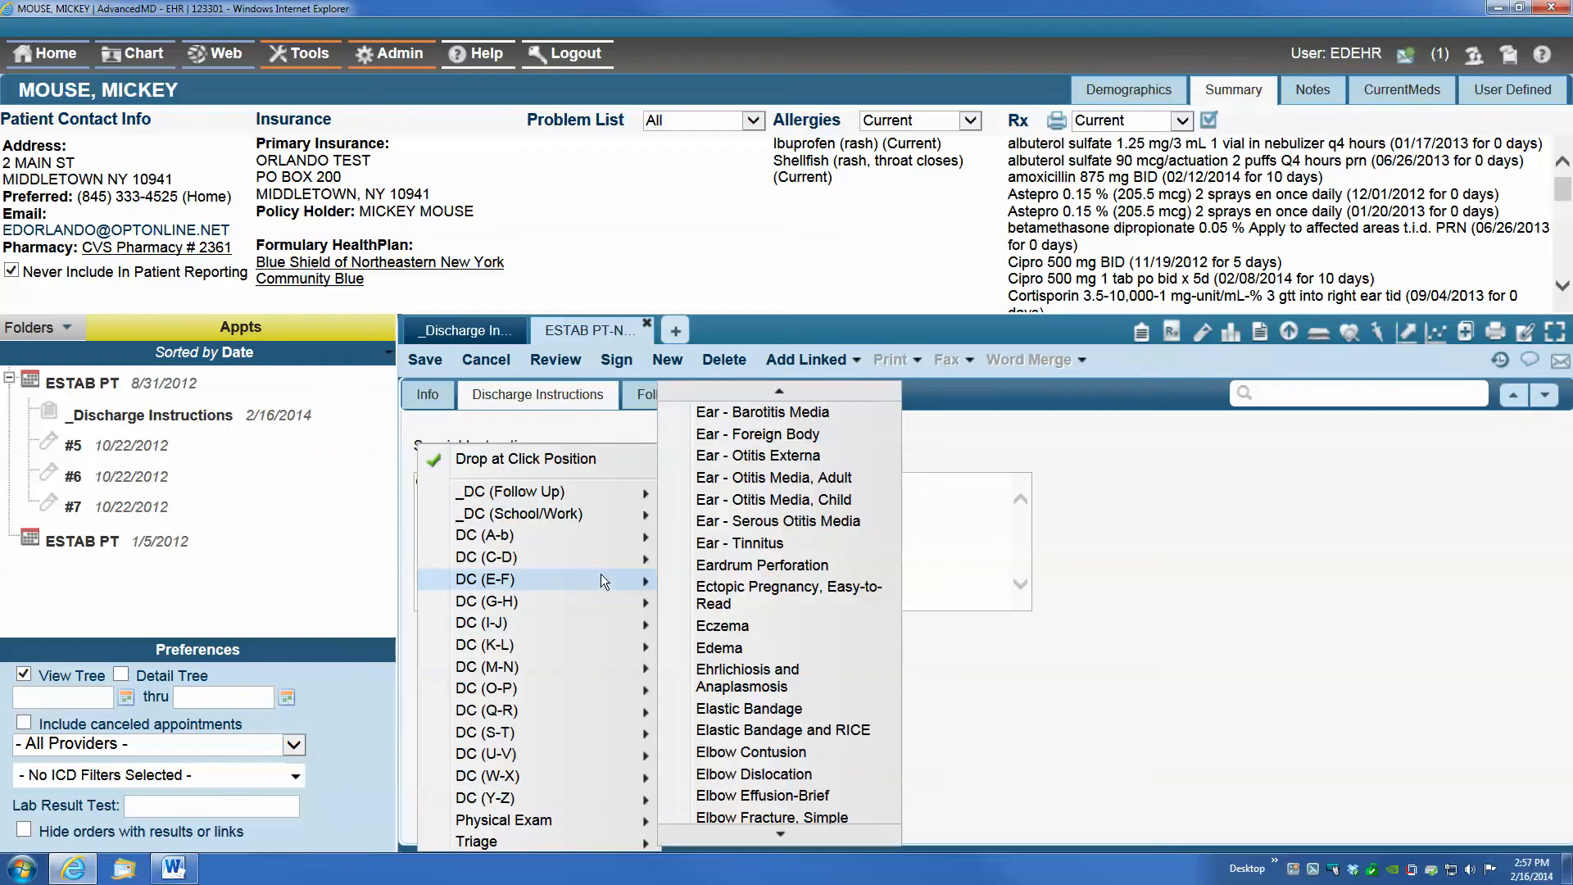
{"action": "left_click", "coordinate": [779, 522]}
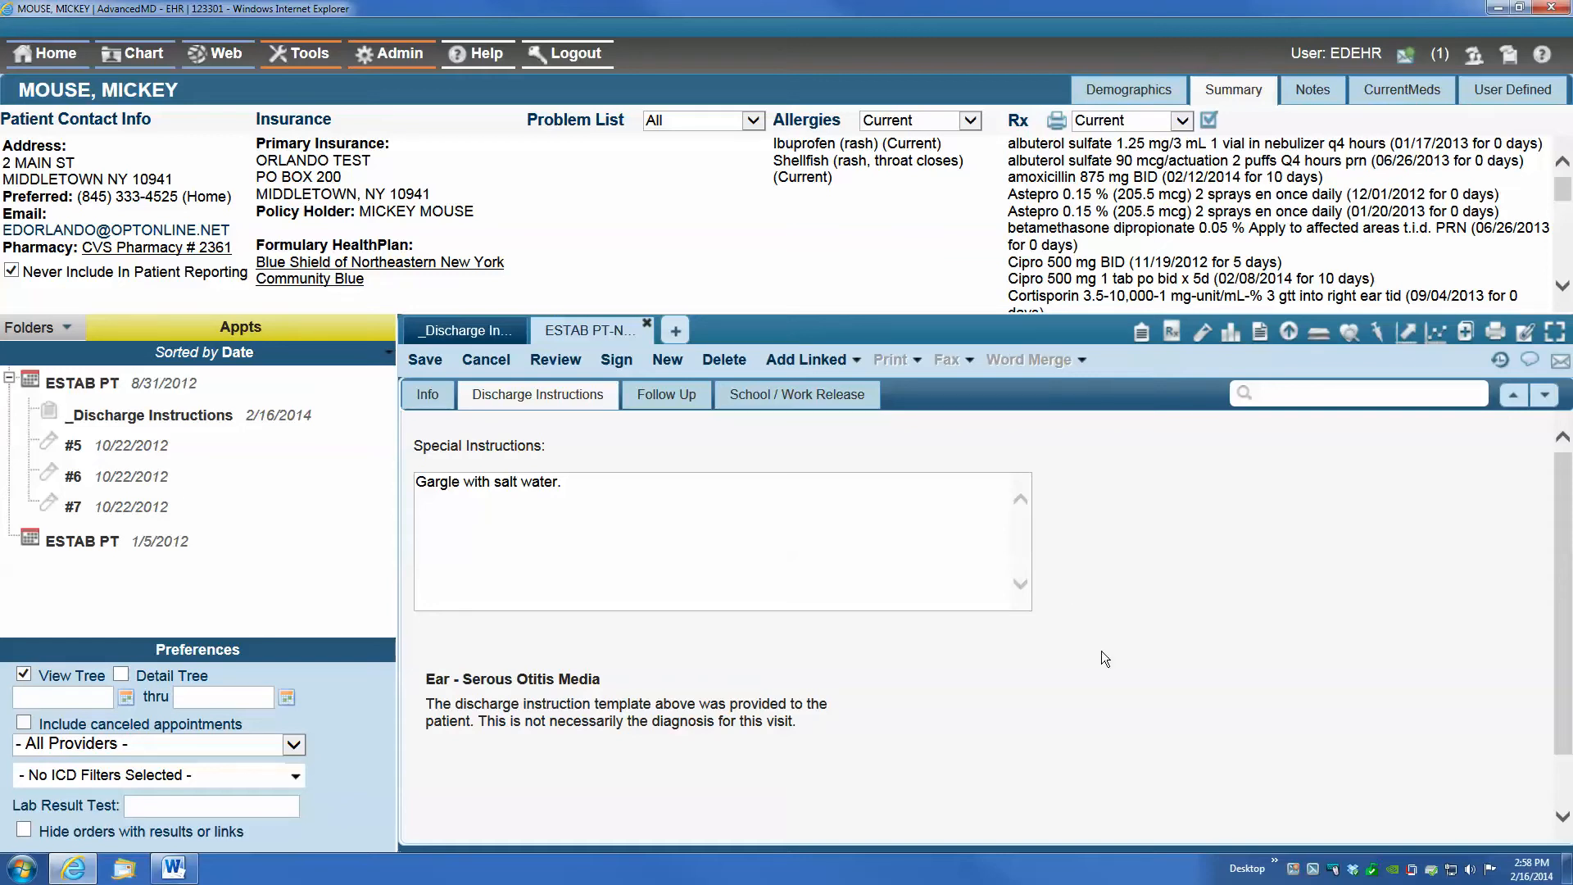
Add the Ear, Nose and Throat physician list to the note's Follow Up page and save the note
{"action": "left_click", "coordinate": [667, 396]}
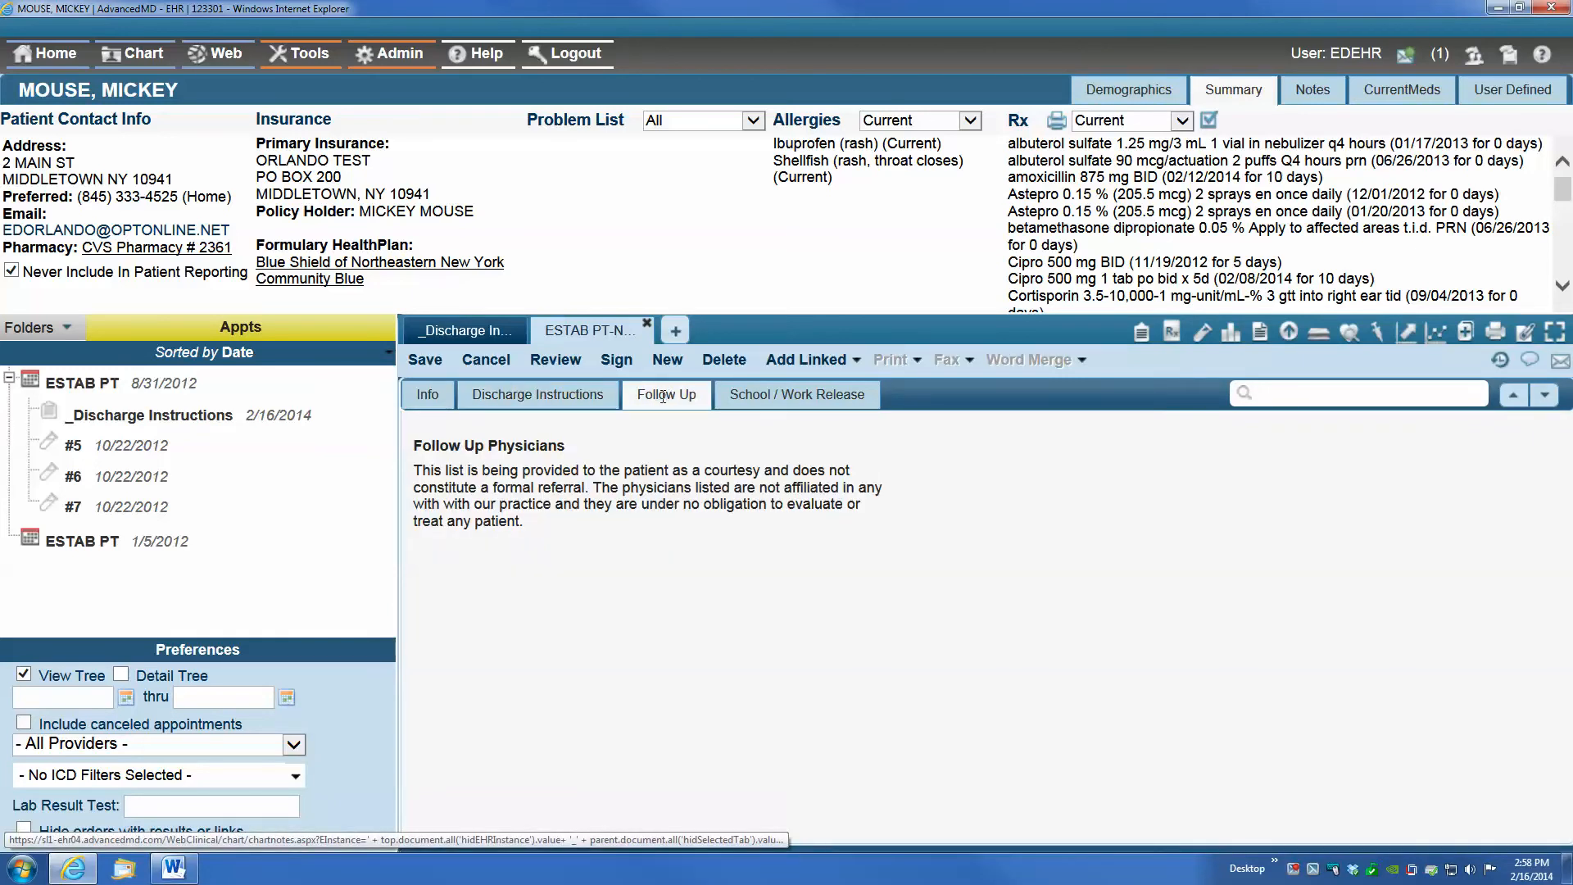
{"action": "right_click", "coordinate": [418, 554]}
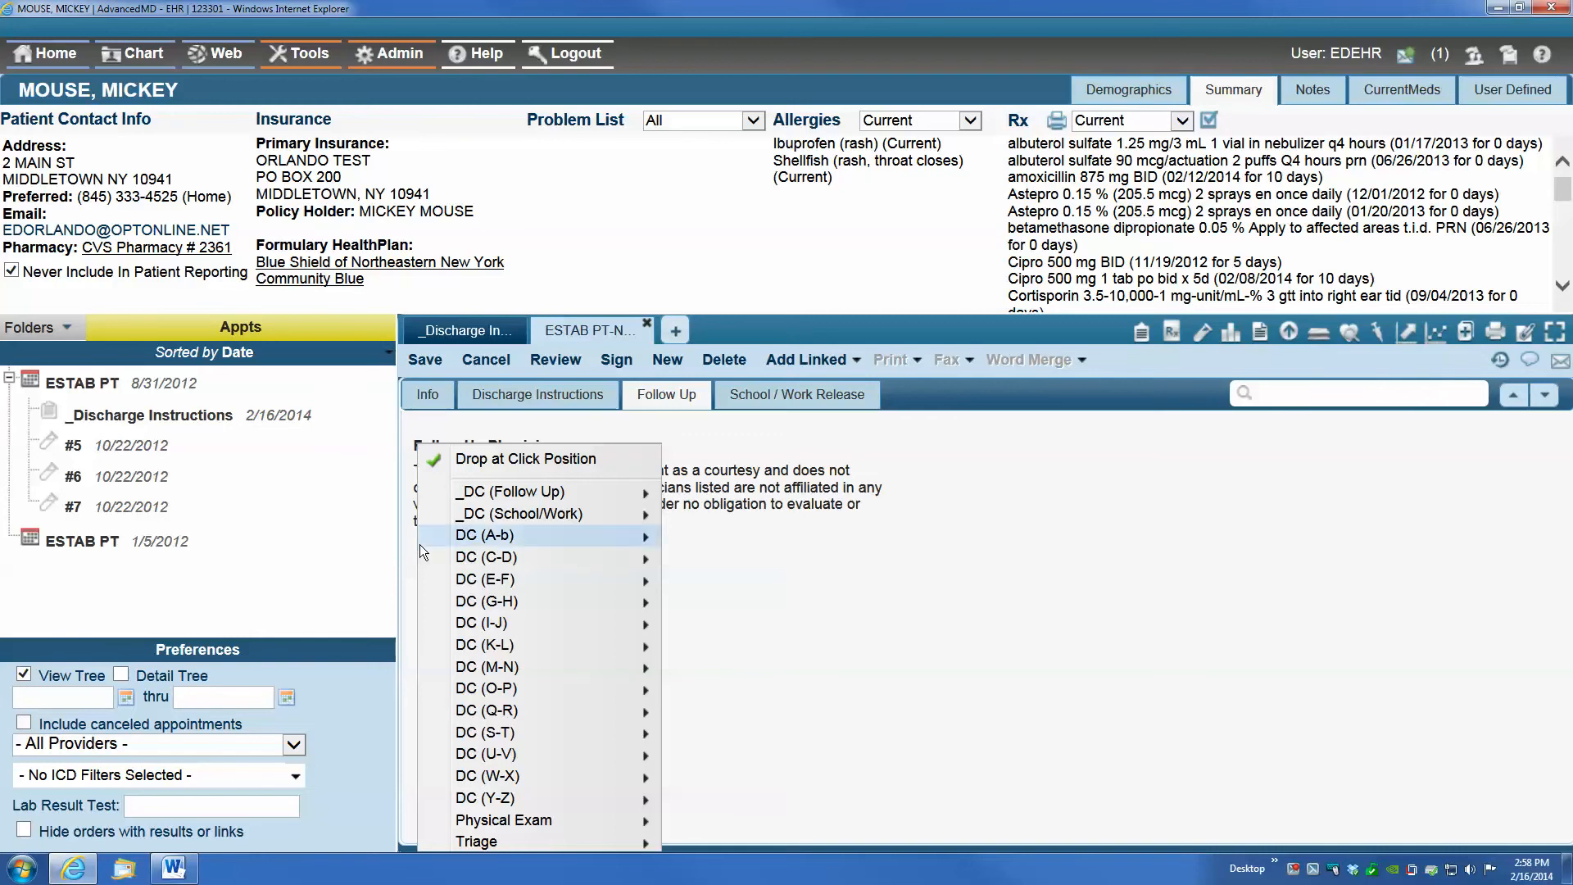
{"action": "mouse_move", "coordinate": [508, 495]}
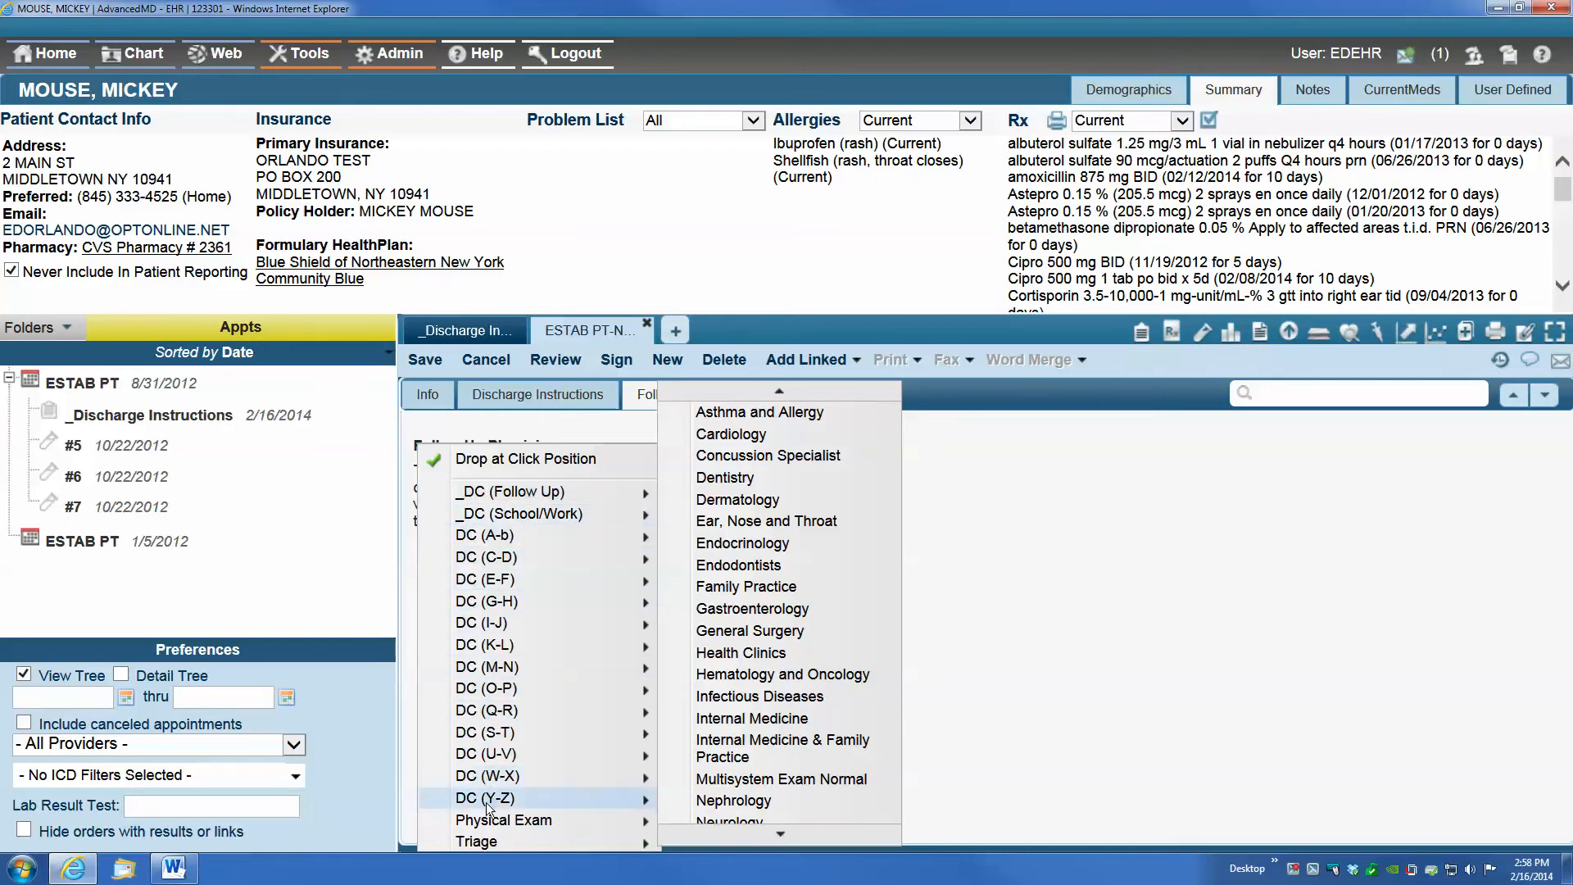
{"action": "mouse_move", "coordinate": [468, 523]}
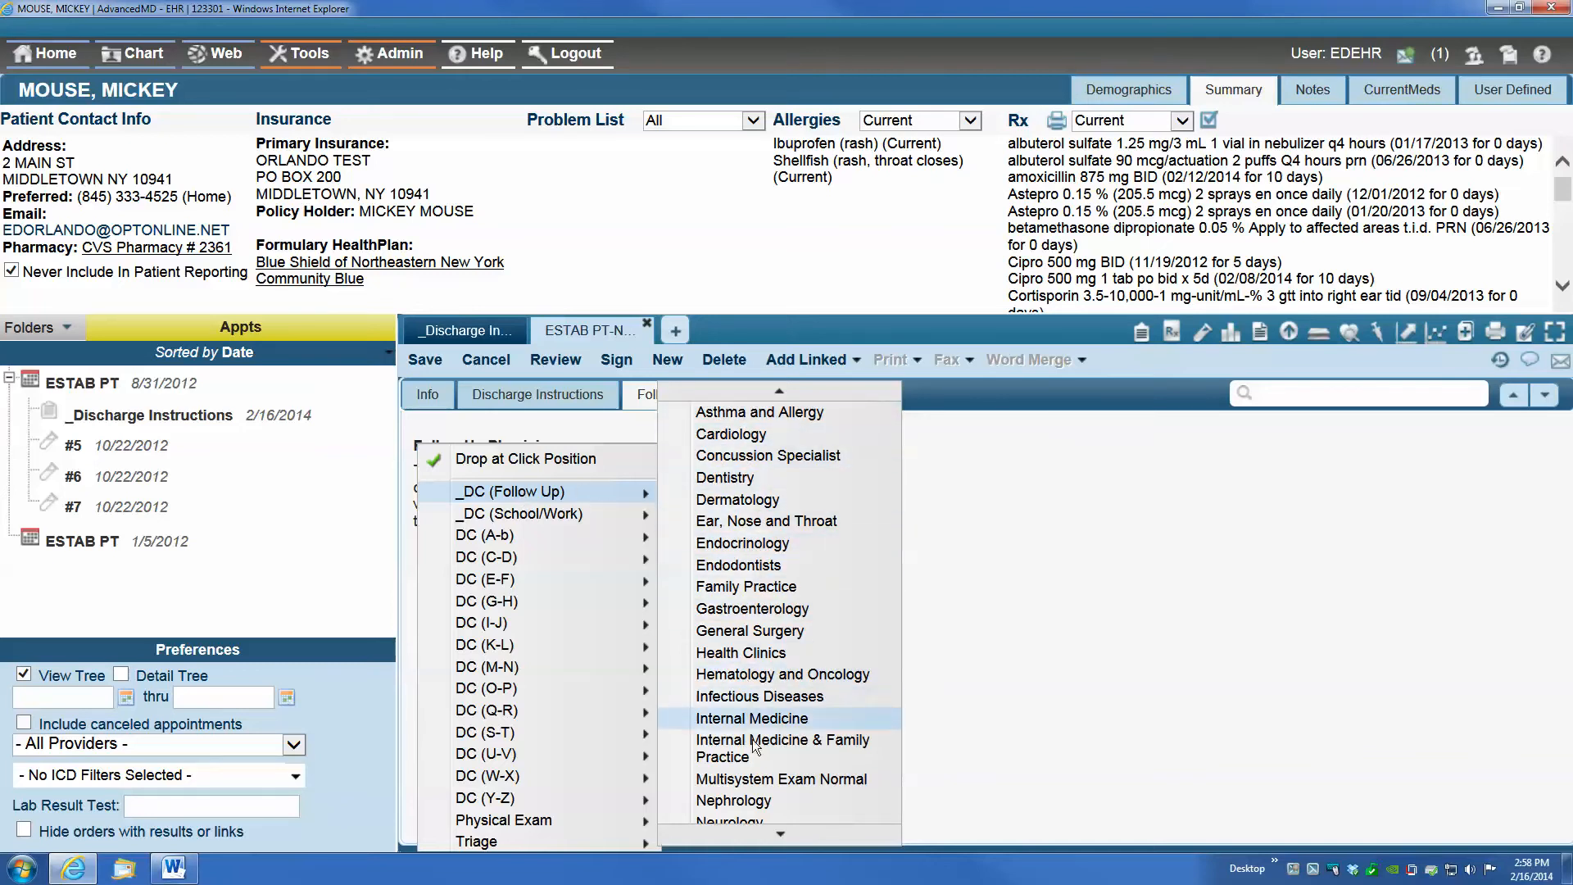
{"action": "mouse_move", "coordinate": [778, 834]}
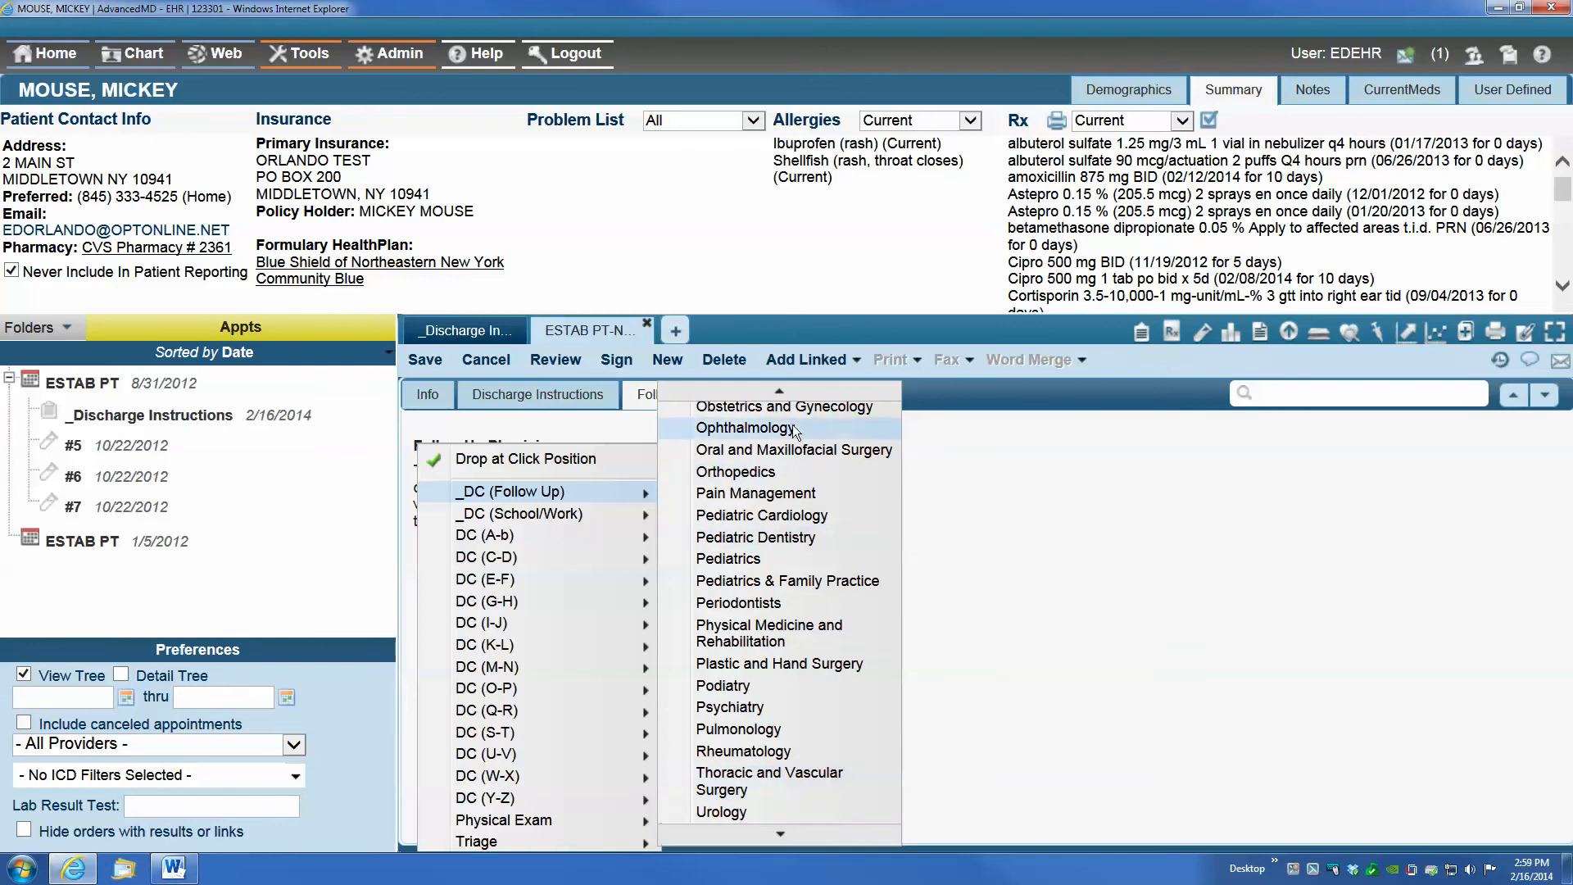
{"action": "mouse_move", "coordinate": [783, 395]}
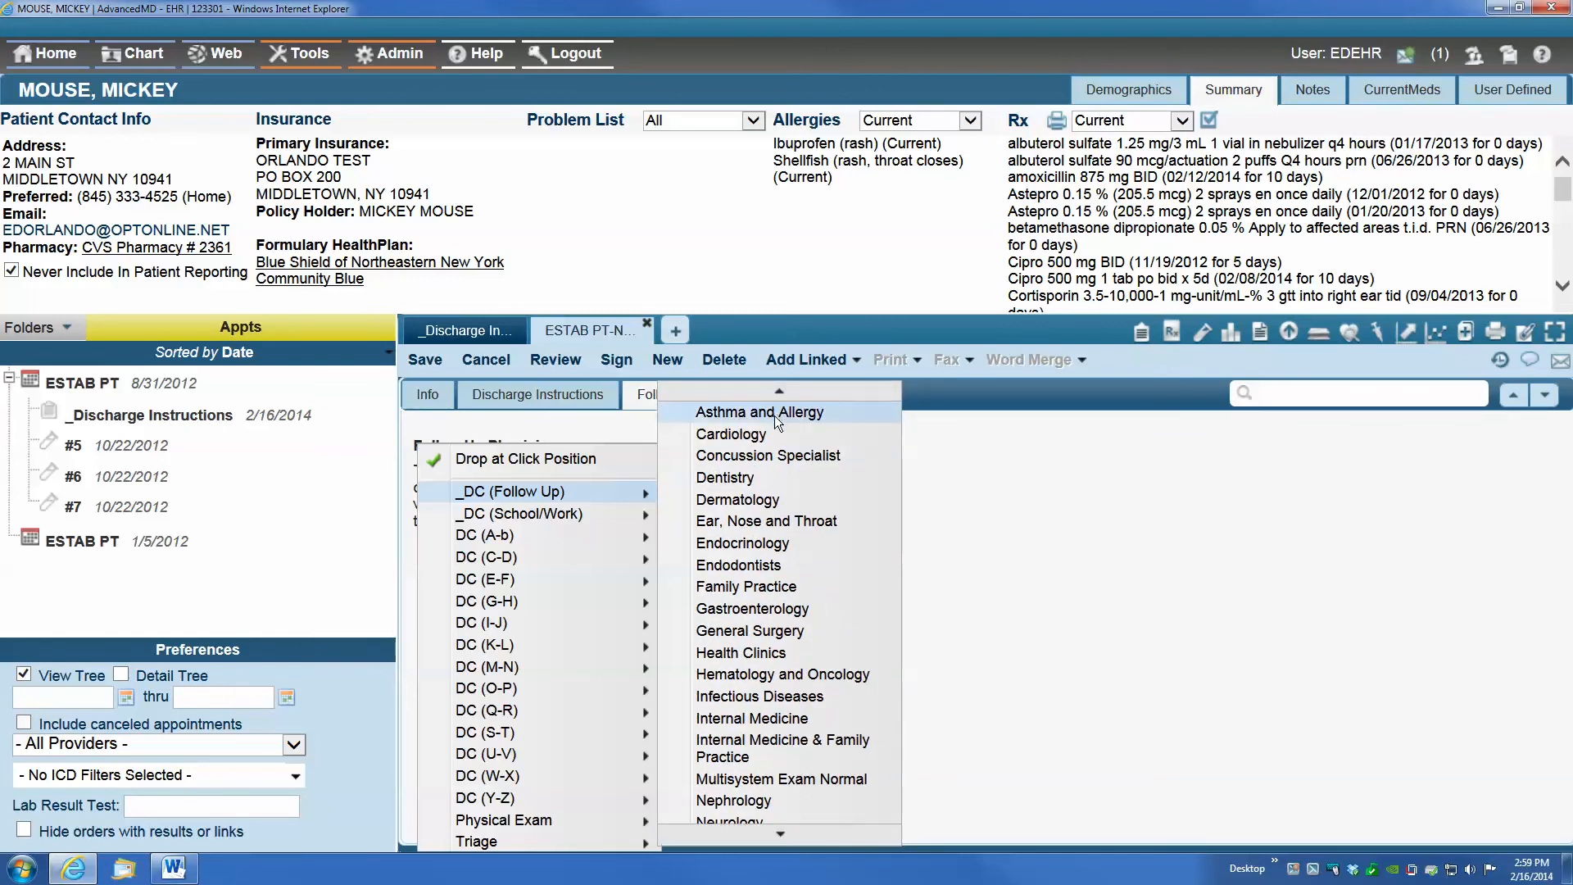
{"action": "left_click", "coordinate": [744, 523]}
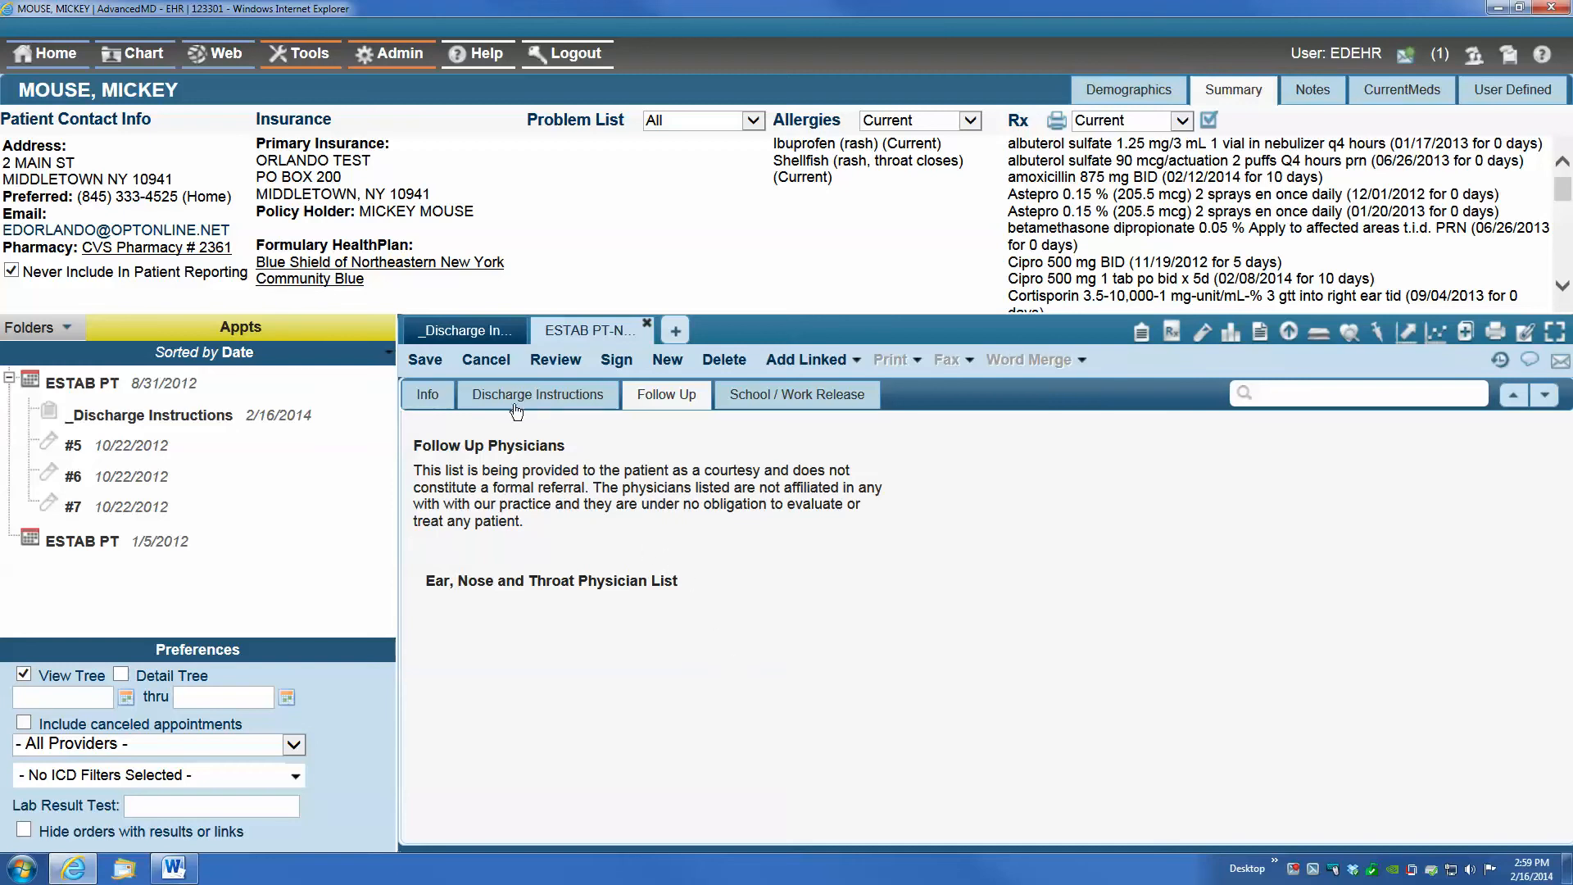
{"action": "left_click", "coordinate": [425, 360]}
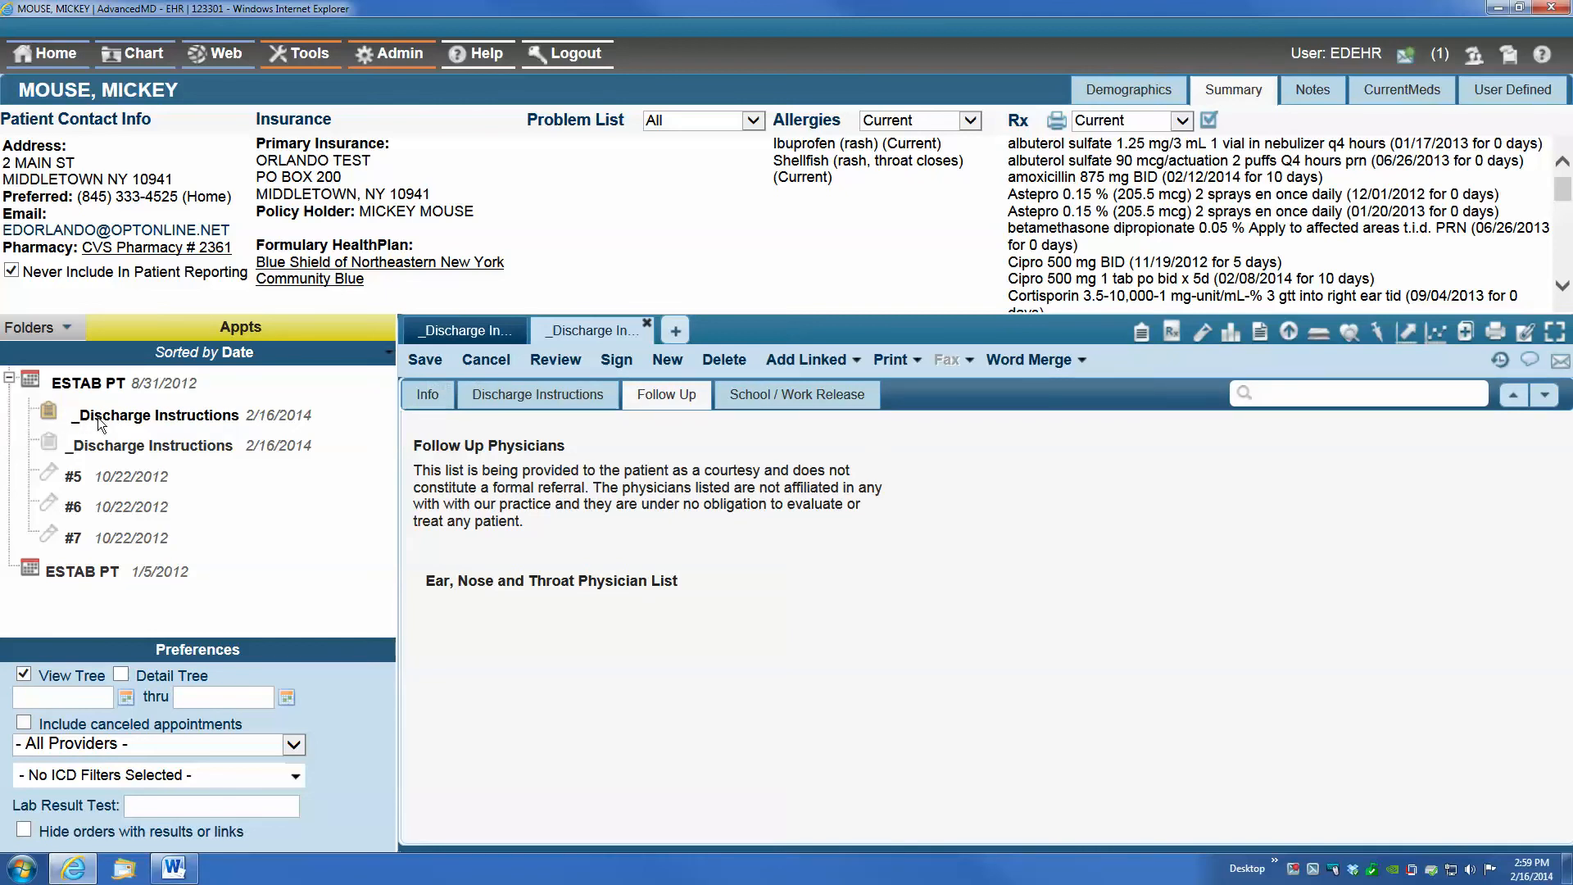
Merge the saved note into the Discharge Instructions Word document and open the resulting file
{"action": "left_click", "coordinate": [1024, 360]}
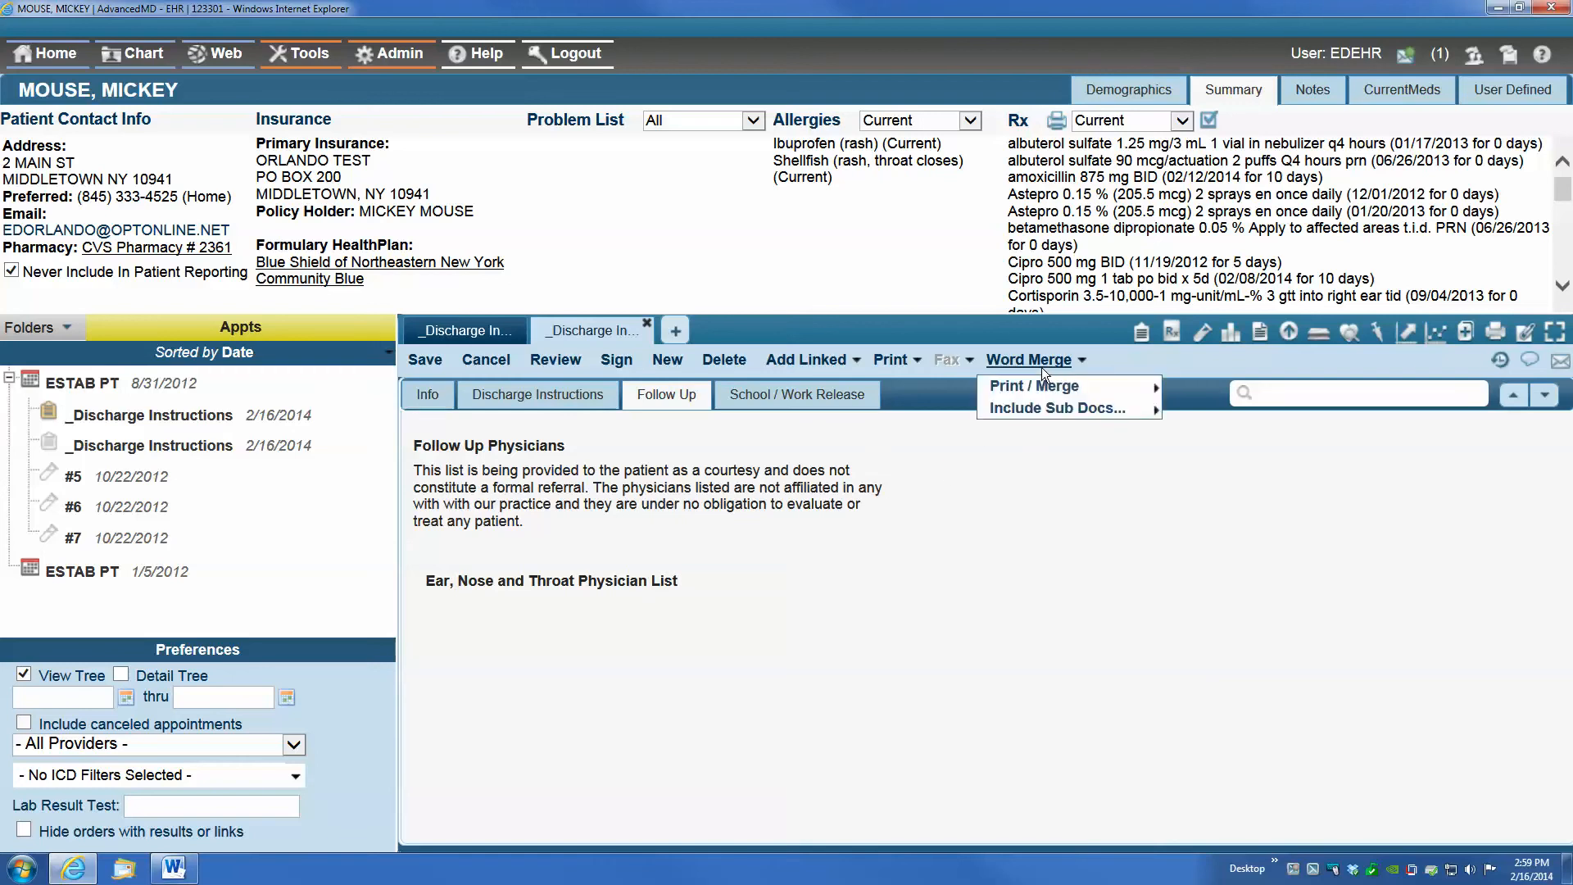
{"action": "mouse_move", "coordinate": [1038, 358]}
{"action": "mouse_move", "coordinate": [1051, 387]}
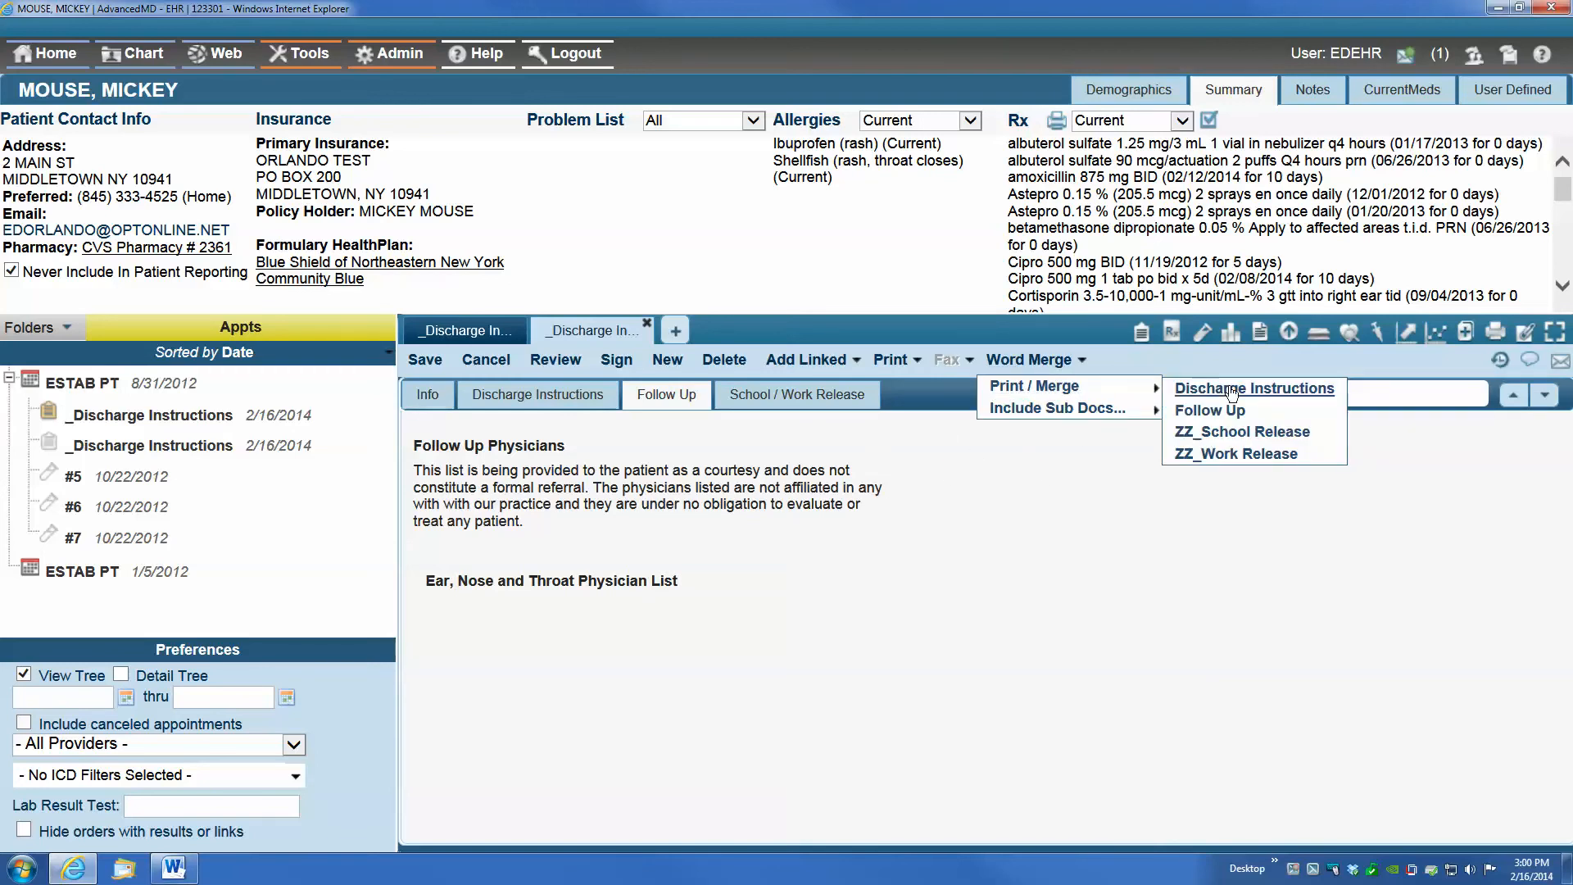
{"action": "left_click", "coordinate": [1284, 390]}
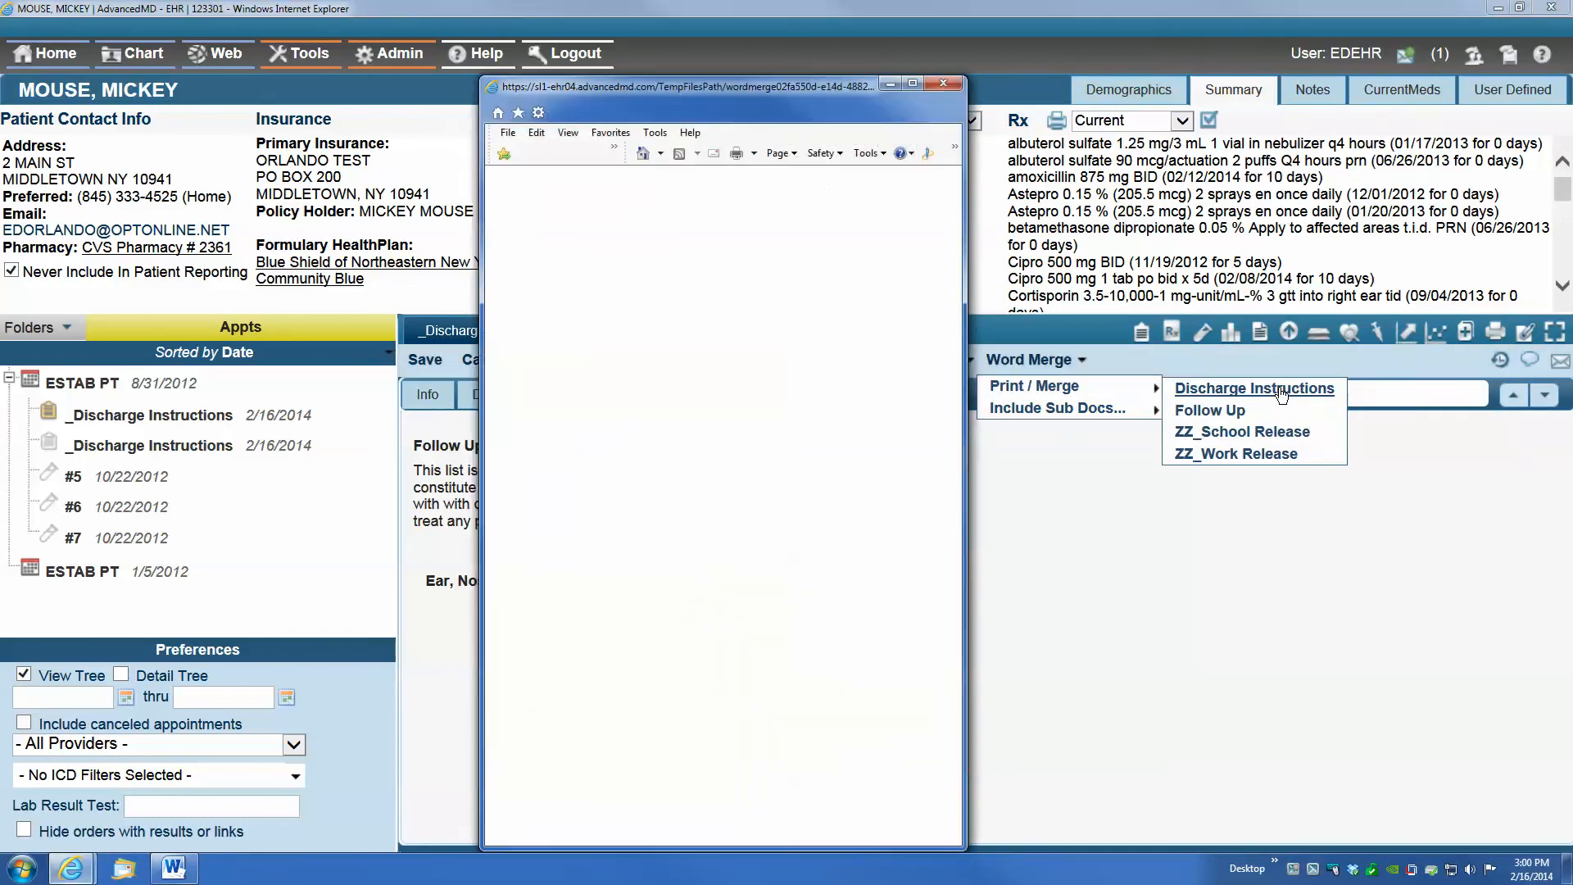
{"action": "left_click", "coordinate": [686, 410]}
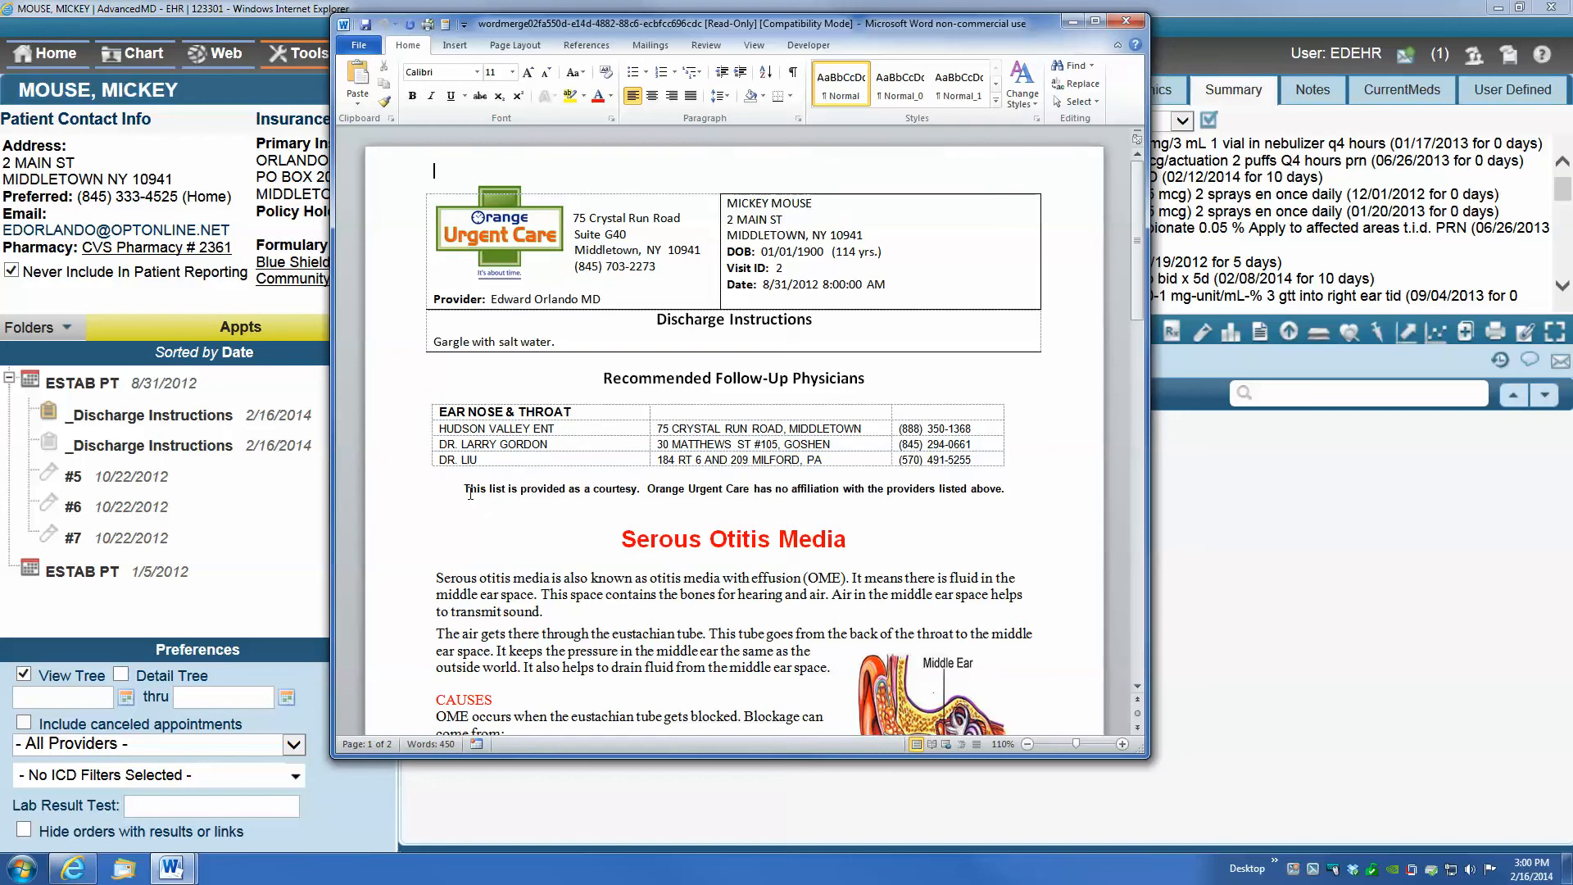
Review the merged document's courtesy disclaimer and Serous Otitis Media handout in Word, and close the document
{"action": "left_click_drag", "start_coordinate": [472, 483], "coordinate": [1015, 492]}
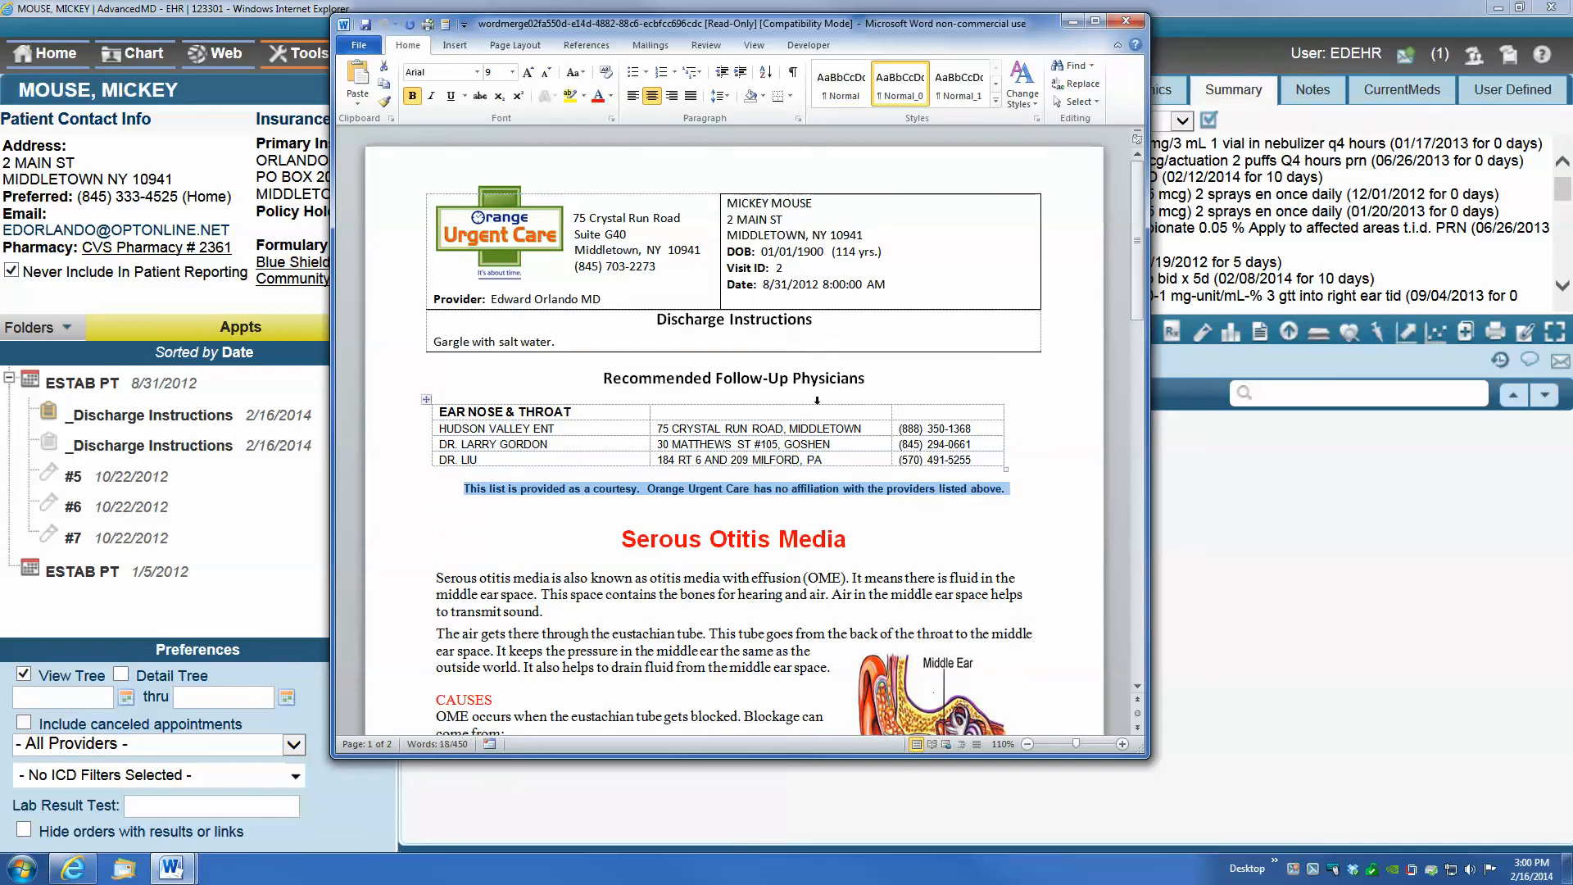
{"action": "left_click", "coordinate": [936, 536]}
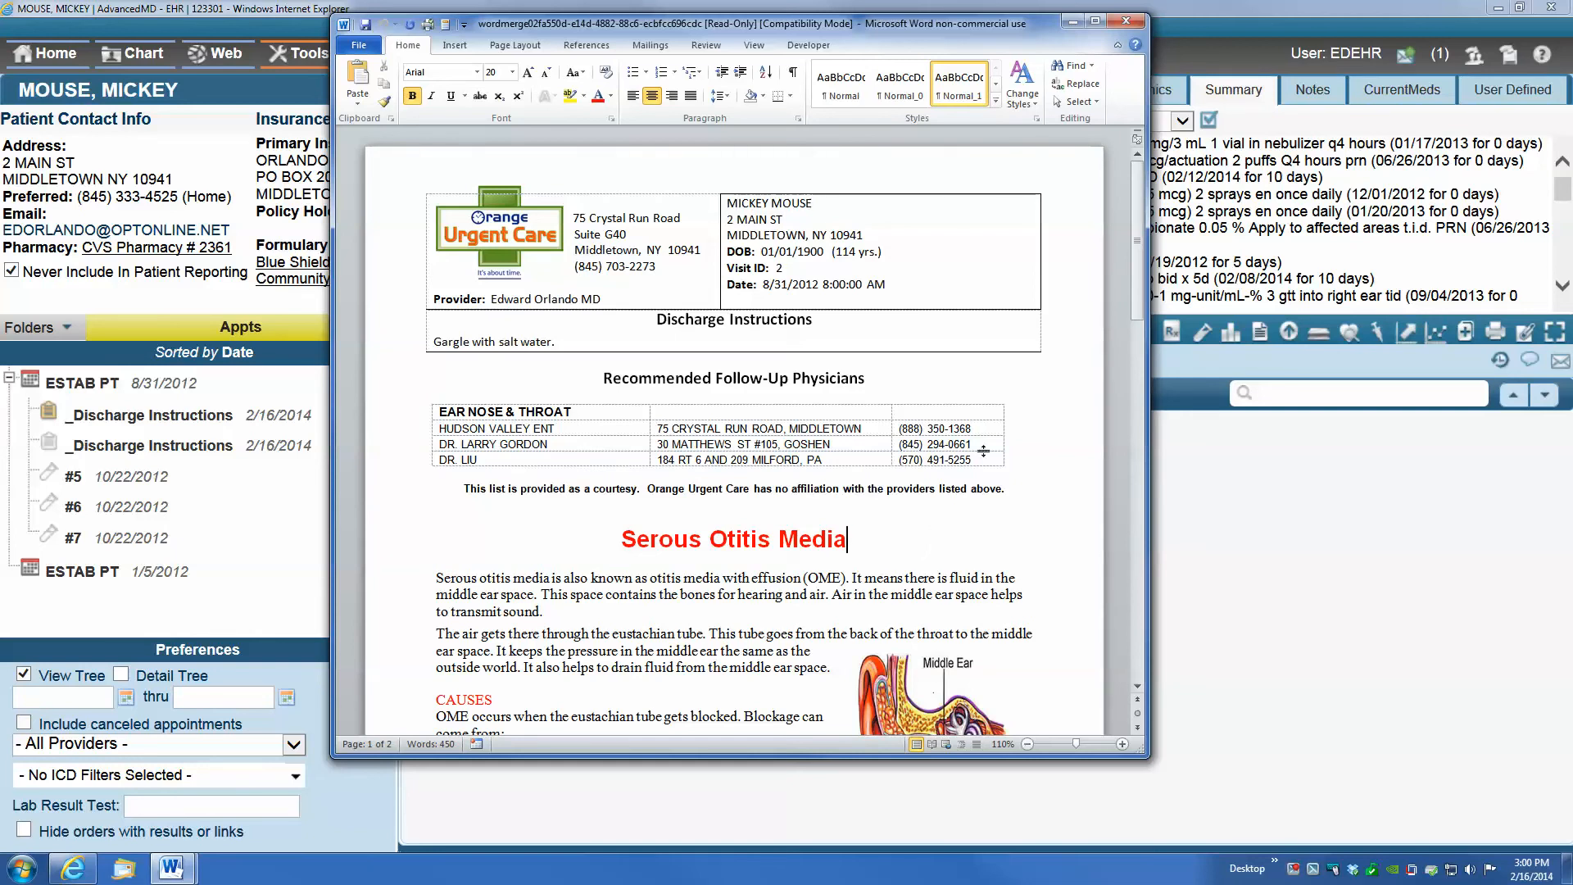
{"action": "left_click_drag", "start_coordinate": [1136, 260], "coordinate": [1098, 174]}
{"action": "left_click", "coordinate": [1127, 25]}
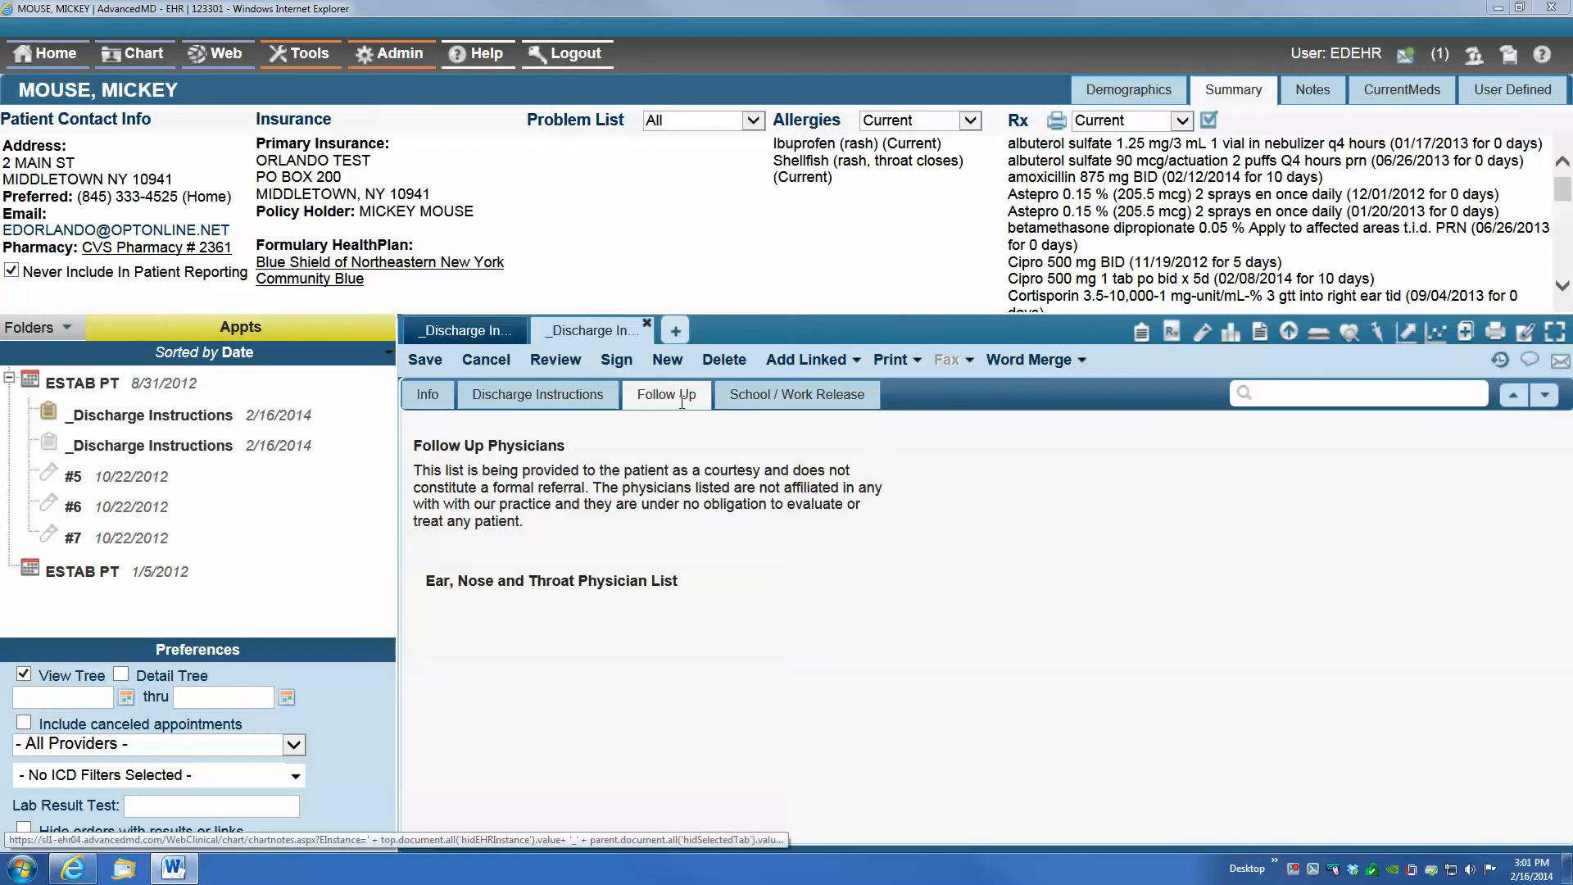
Insert the School Release form on the note's School / Work Release page
{"action": "left_click", "coordinate": [789, 395]}
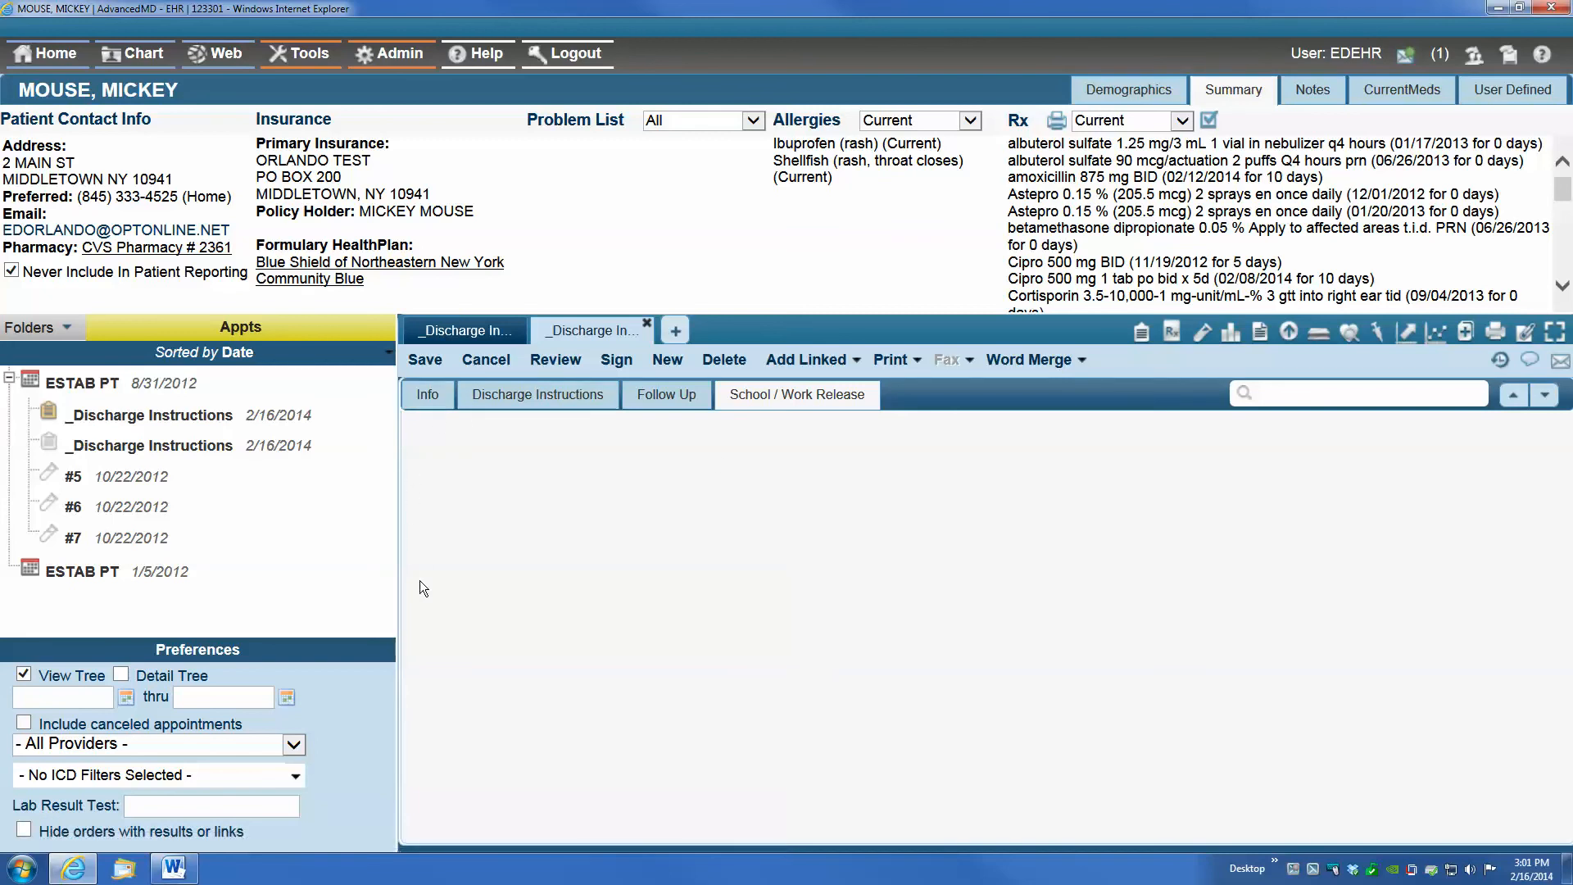
{"action": "right_click", "coordinate": [412, 441]}
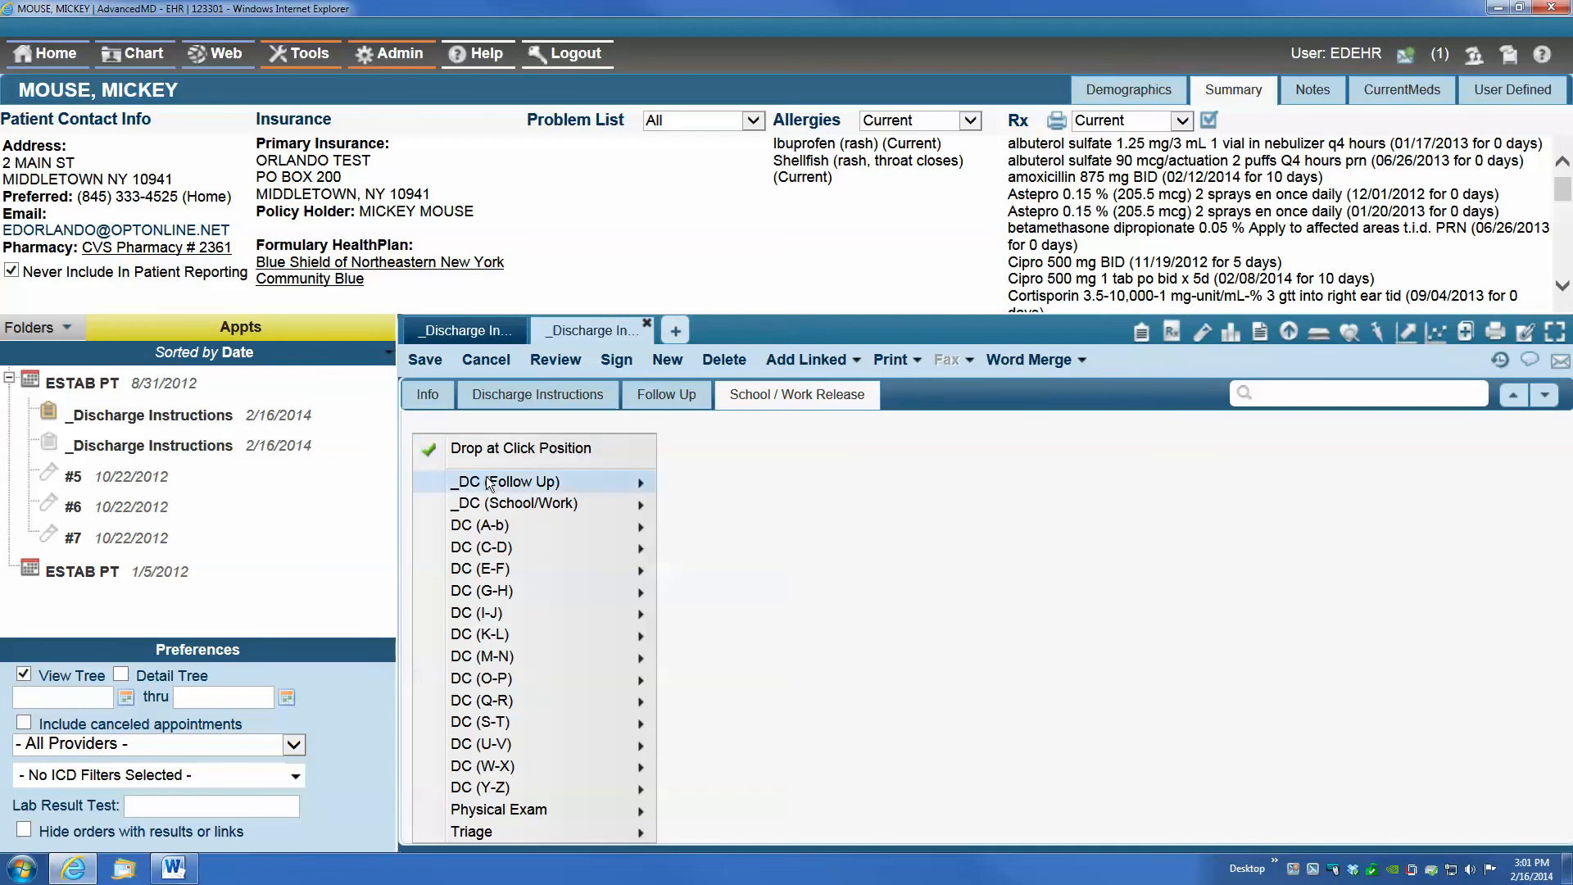
{"action": "mouse_move", "coordinate": [490, 503]}
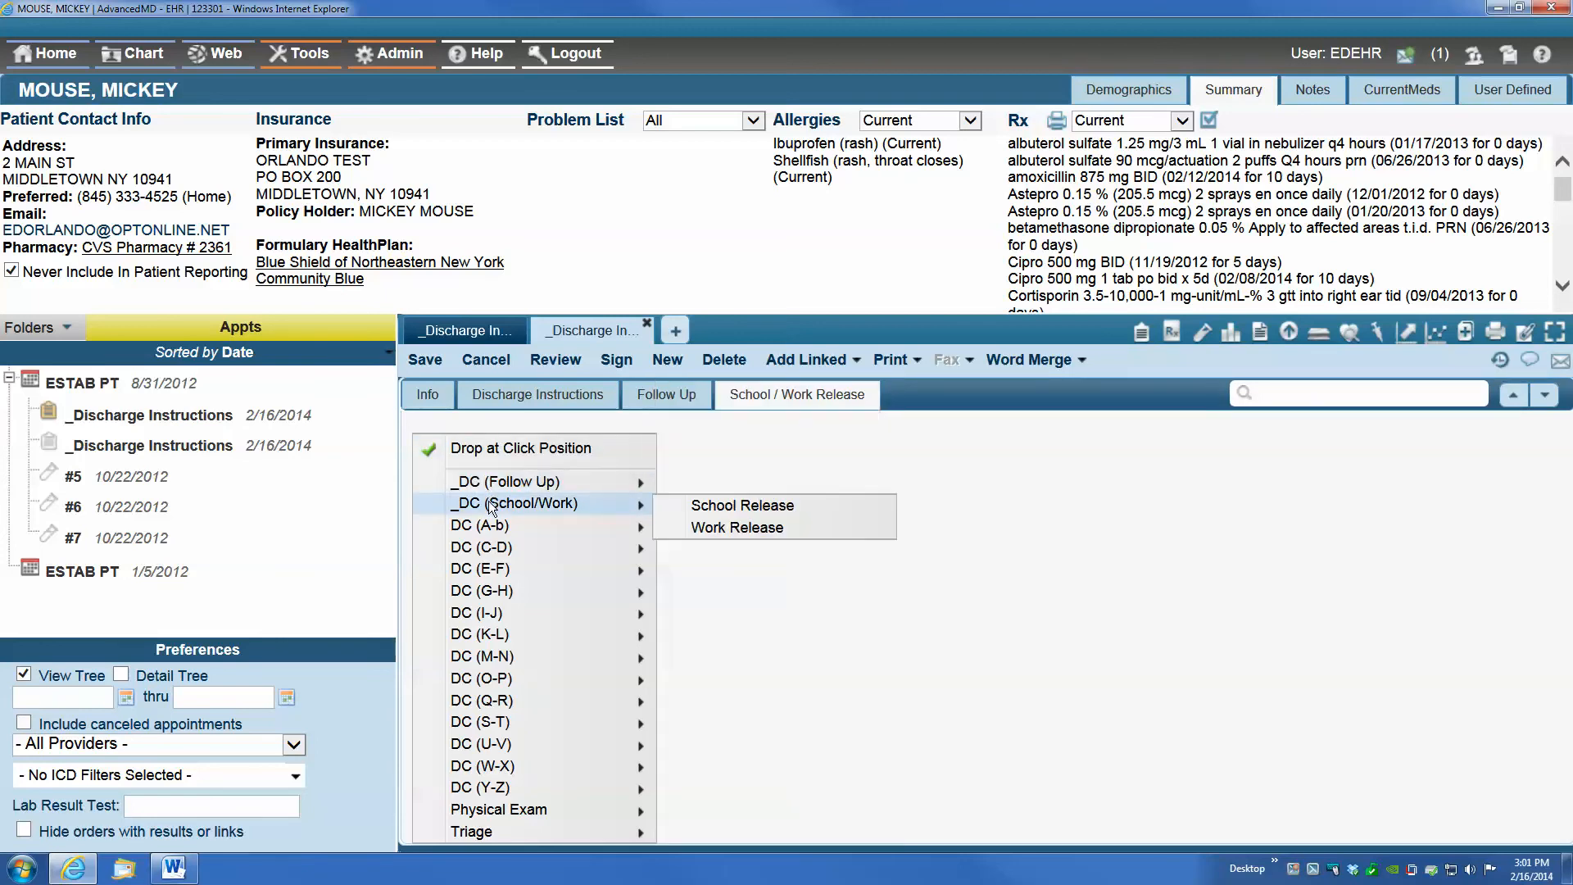
{"action": "left_click", "coordinate": [720, 505]}
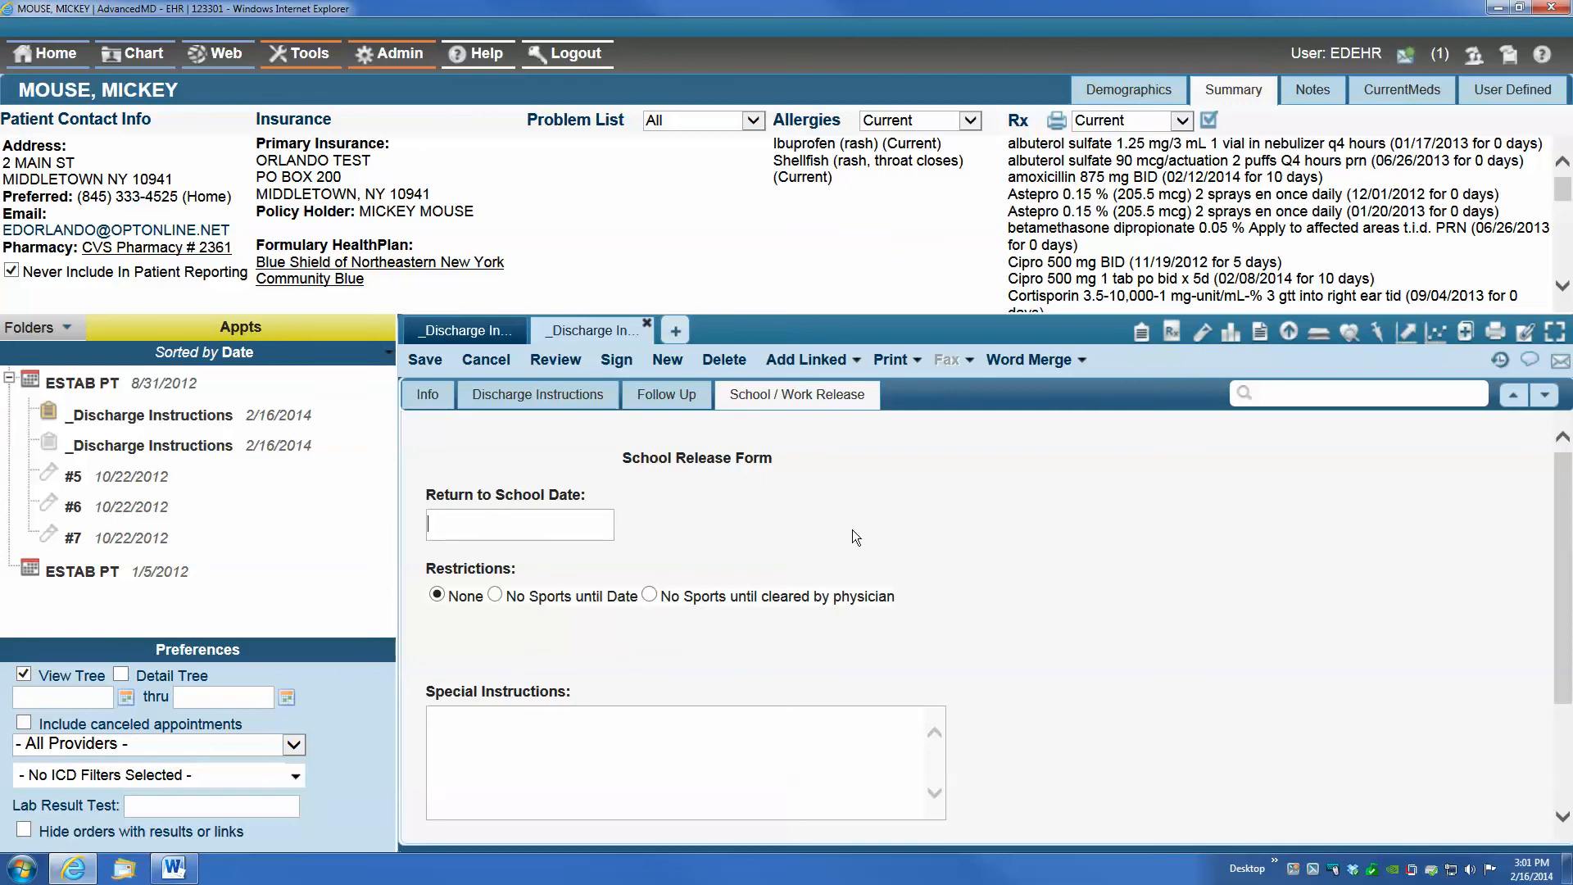
Set the return to school date to 1/1/2015 and the restriction to No Sports until cleared by physician
{"action": "type", "text": "1/1/2015"}
{"action": "key", "text": "Tab"}
{"action": "left_click", "coordinate": [495, 594]}
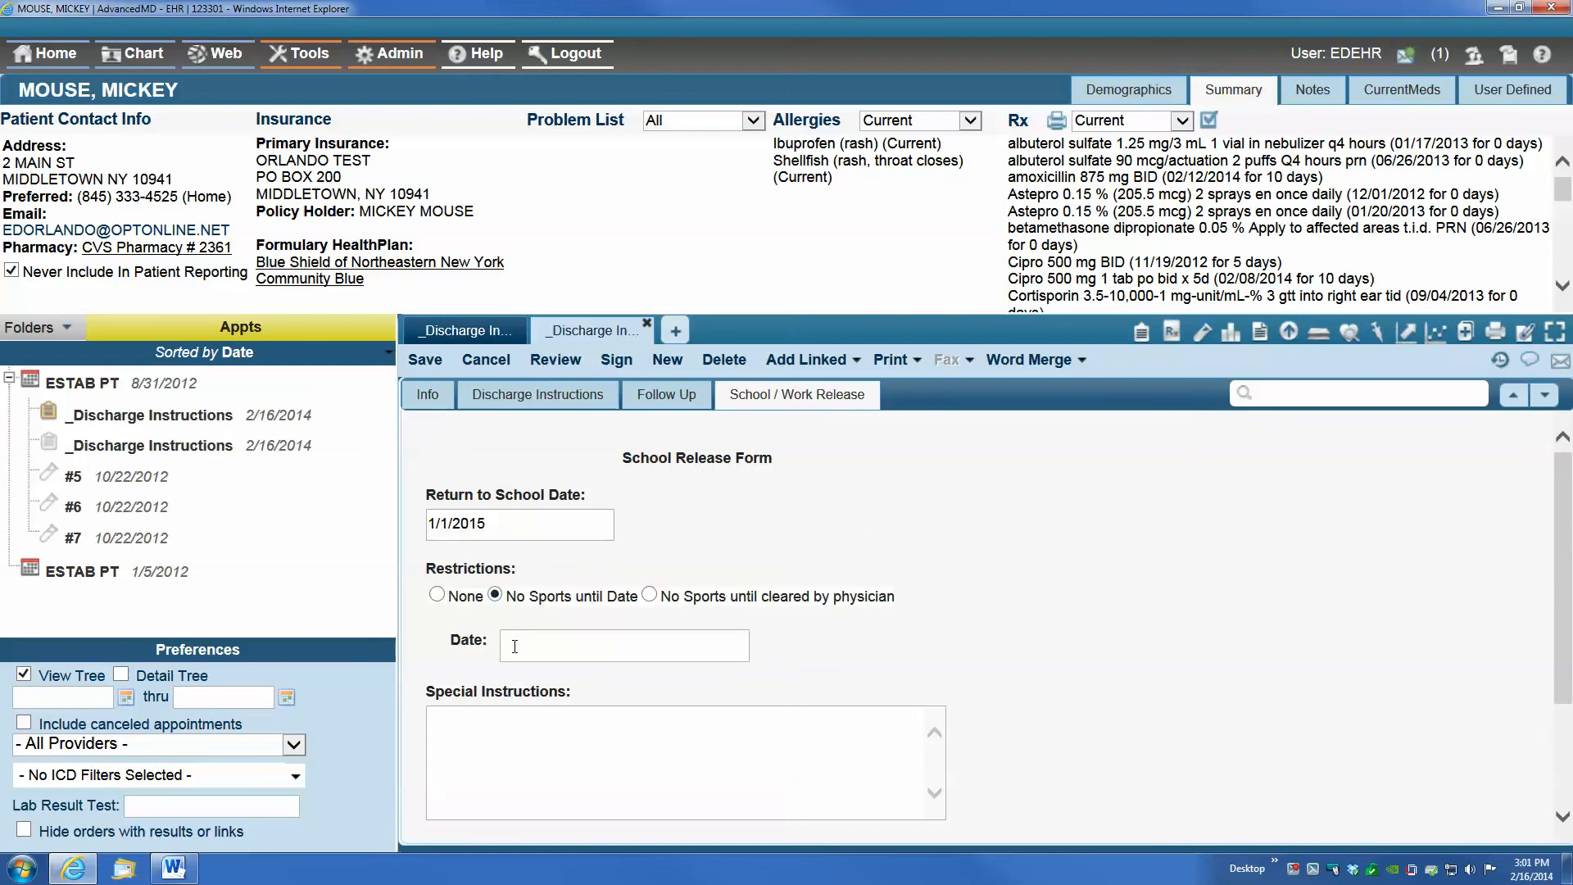
{"action": "left_click", "coordinate": [649, 595]}
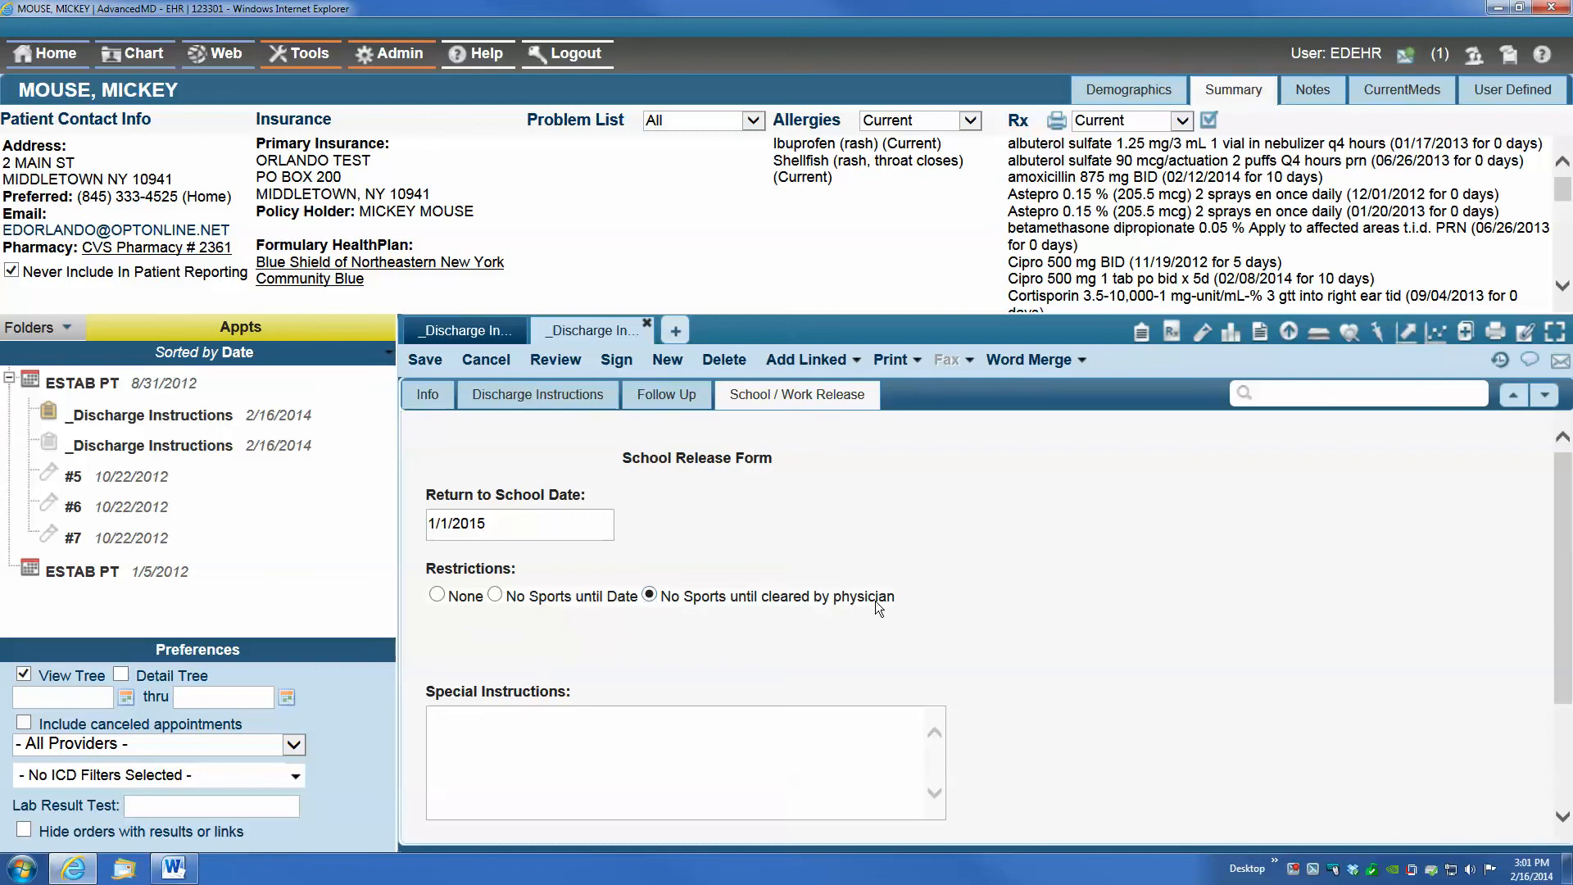
Enter "Use crutches at school." as the school release's special instructions and save the note
{"action": "left_click", "coordinate": [517, 737]}
{"action": "type", "text": "Use crtu"}
{"action": "key", "text": "BackSpace"}
{"action": "type", "text": "utches at school."}
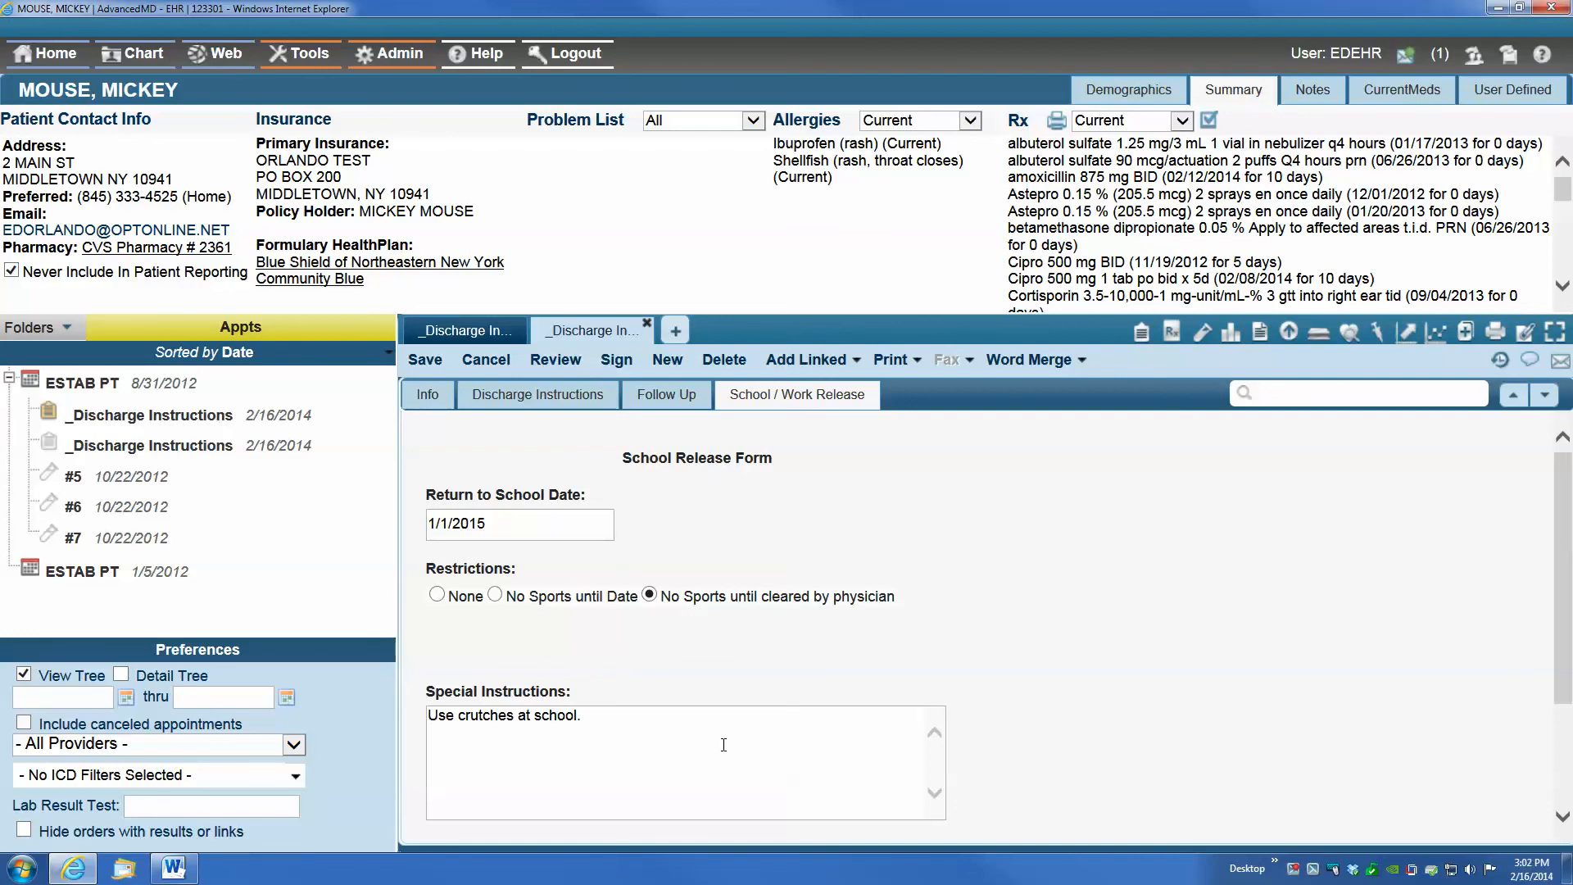
{"action": "left_click", "coordinate": [1029, 360]}
{"action": "left_click", "coordinate": [415, 361]}
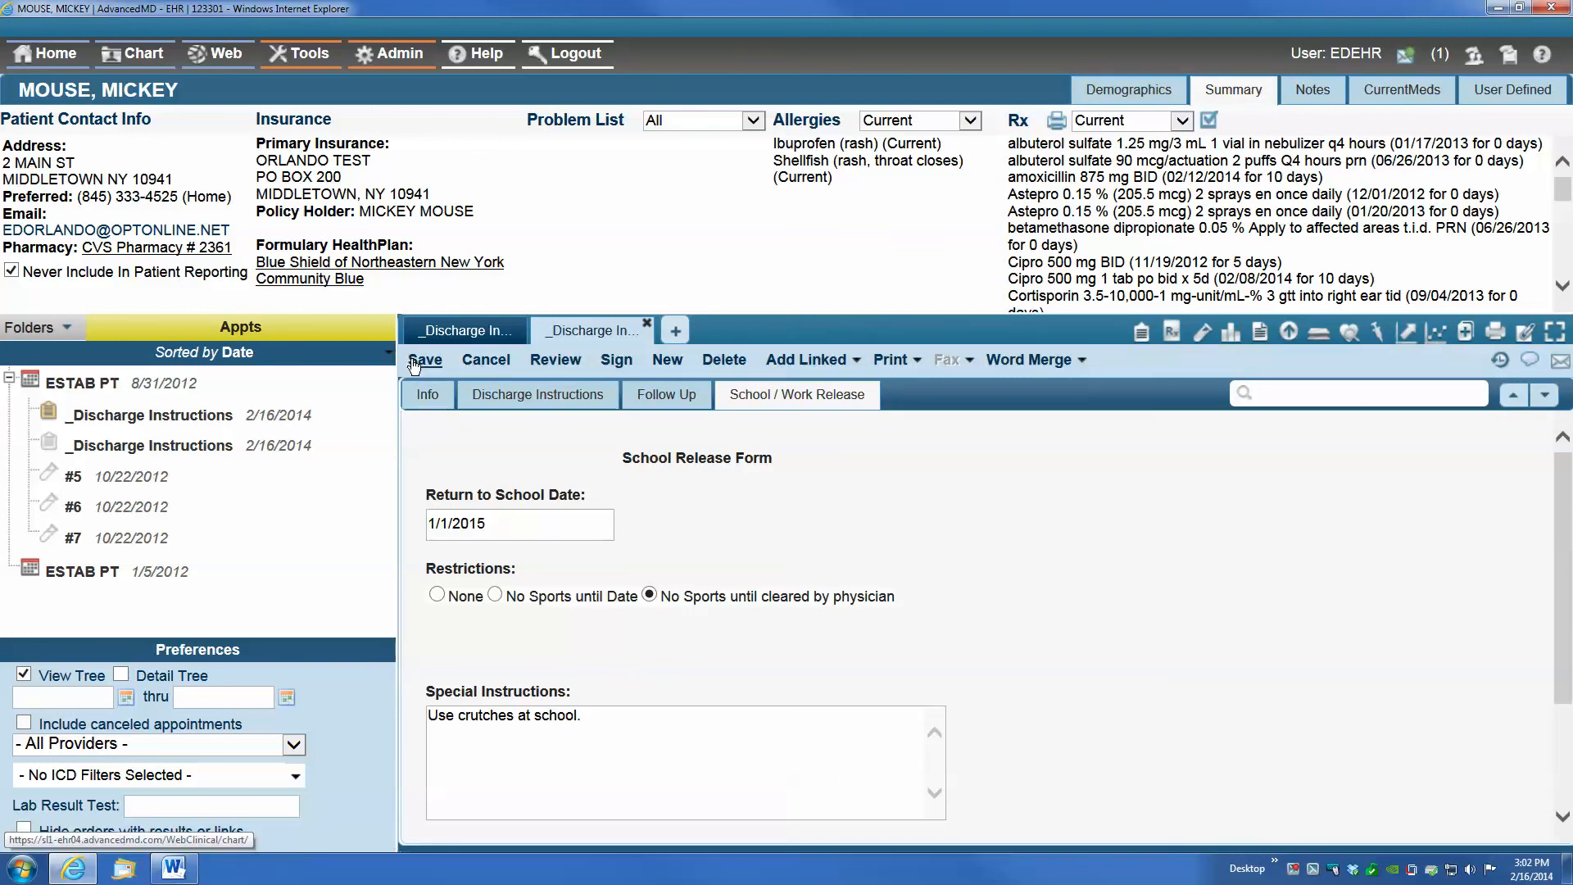
Merge the updated note with its school release into the Discharge Instructions Word document and open it
{"action": "left_click", "coordinate": [1034, 361]}
{"action": "mouse_move", "coordinate": [1040, 386]}
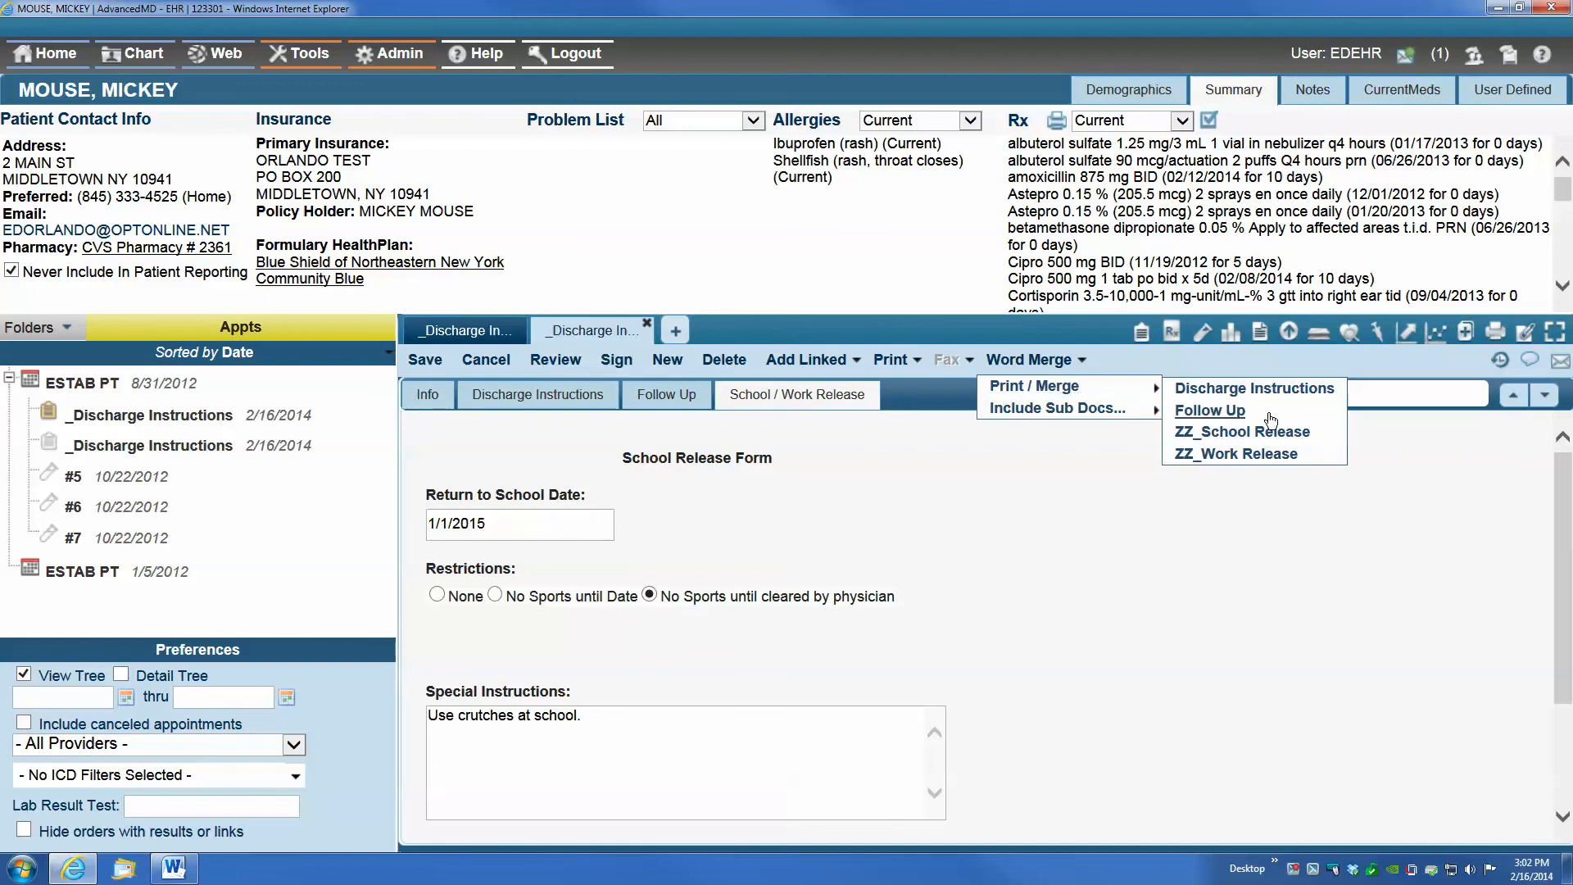
{"action": "left_click", "coordinate": [1293, 390]}
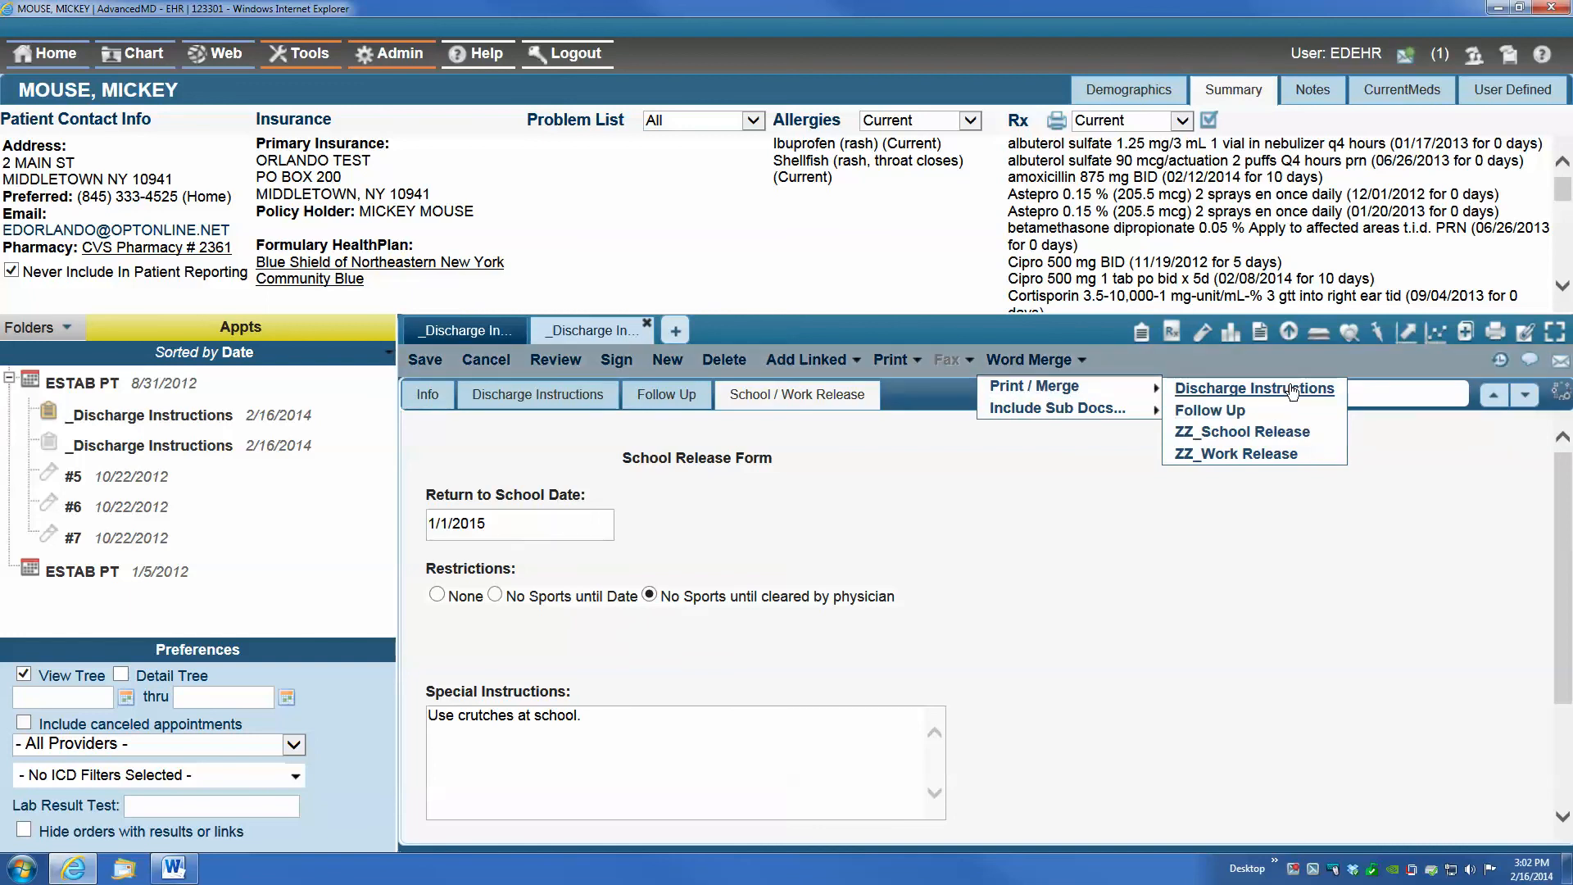
{"action": "left_click", "coordinate": [660, 400]}
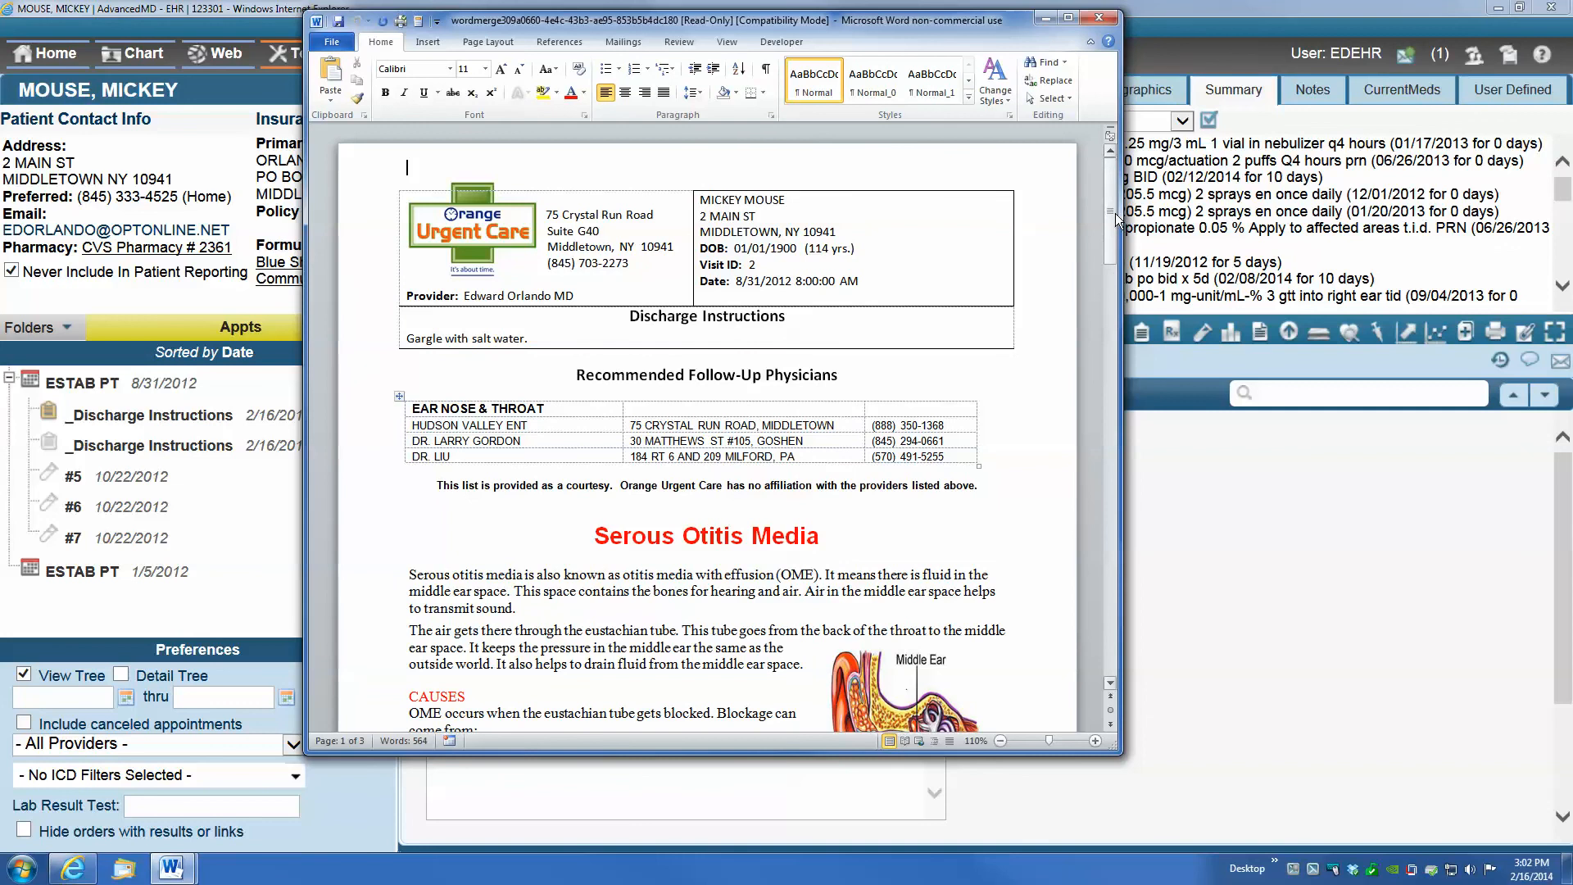
Examine the School Release Form page of the merged Word document beside the note, checking the special instructions and signature
{"action": "left_click_drag", "start_coordinate": [1114, 213], "coordinate": [1108, 554]}
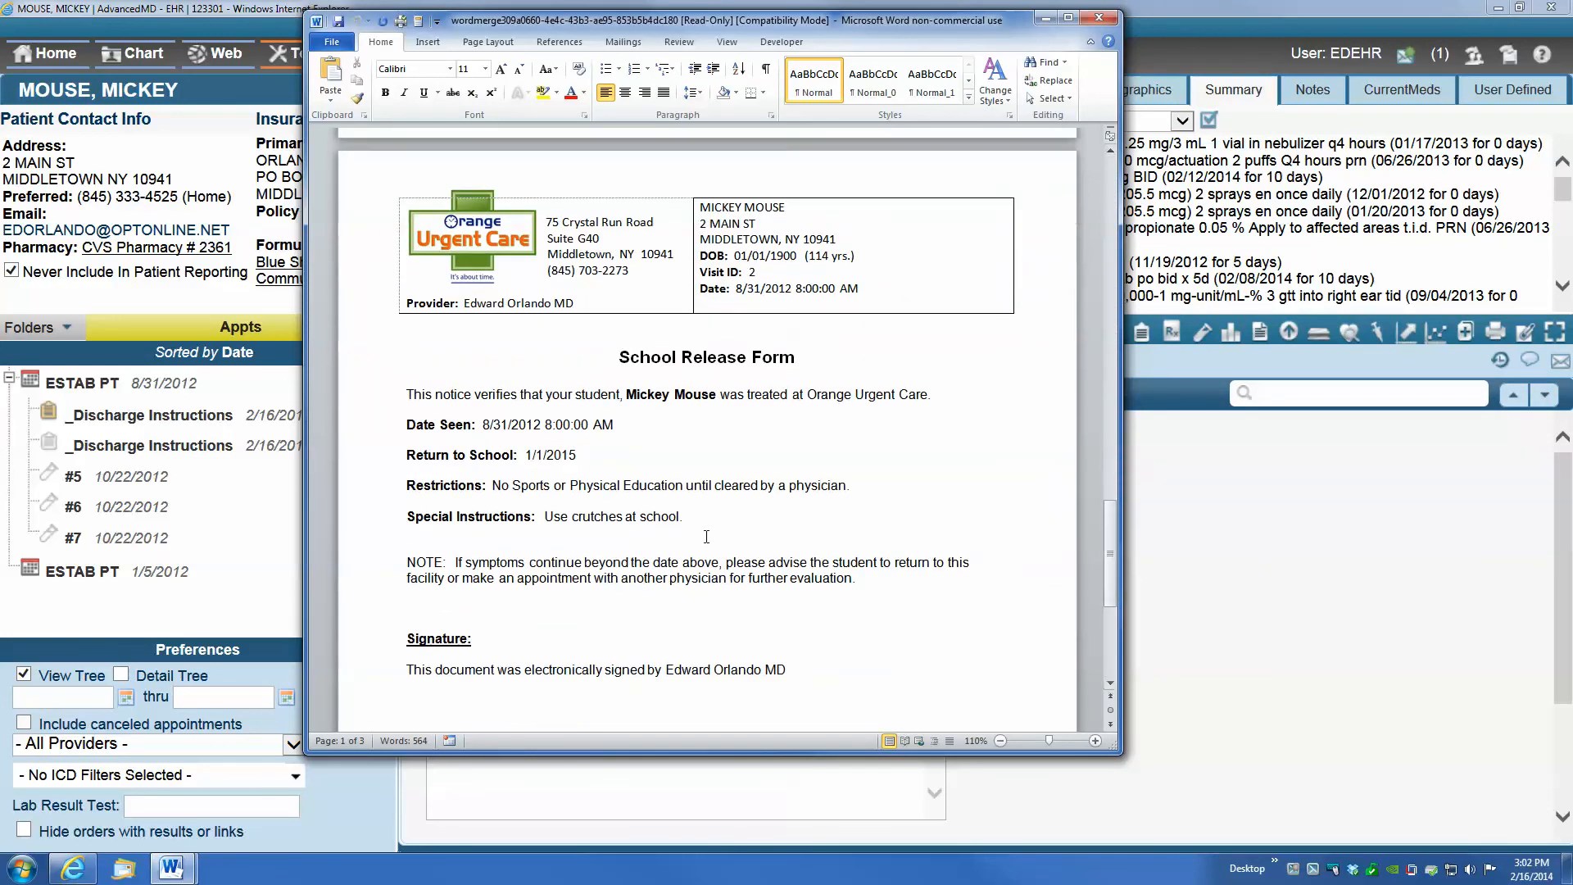
{"action": "left_click_drag", "start_coordinate": [594, 17], "coordinate": [968, 64]}
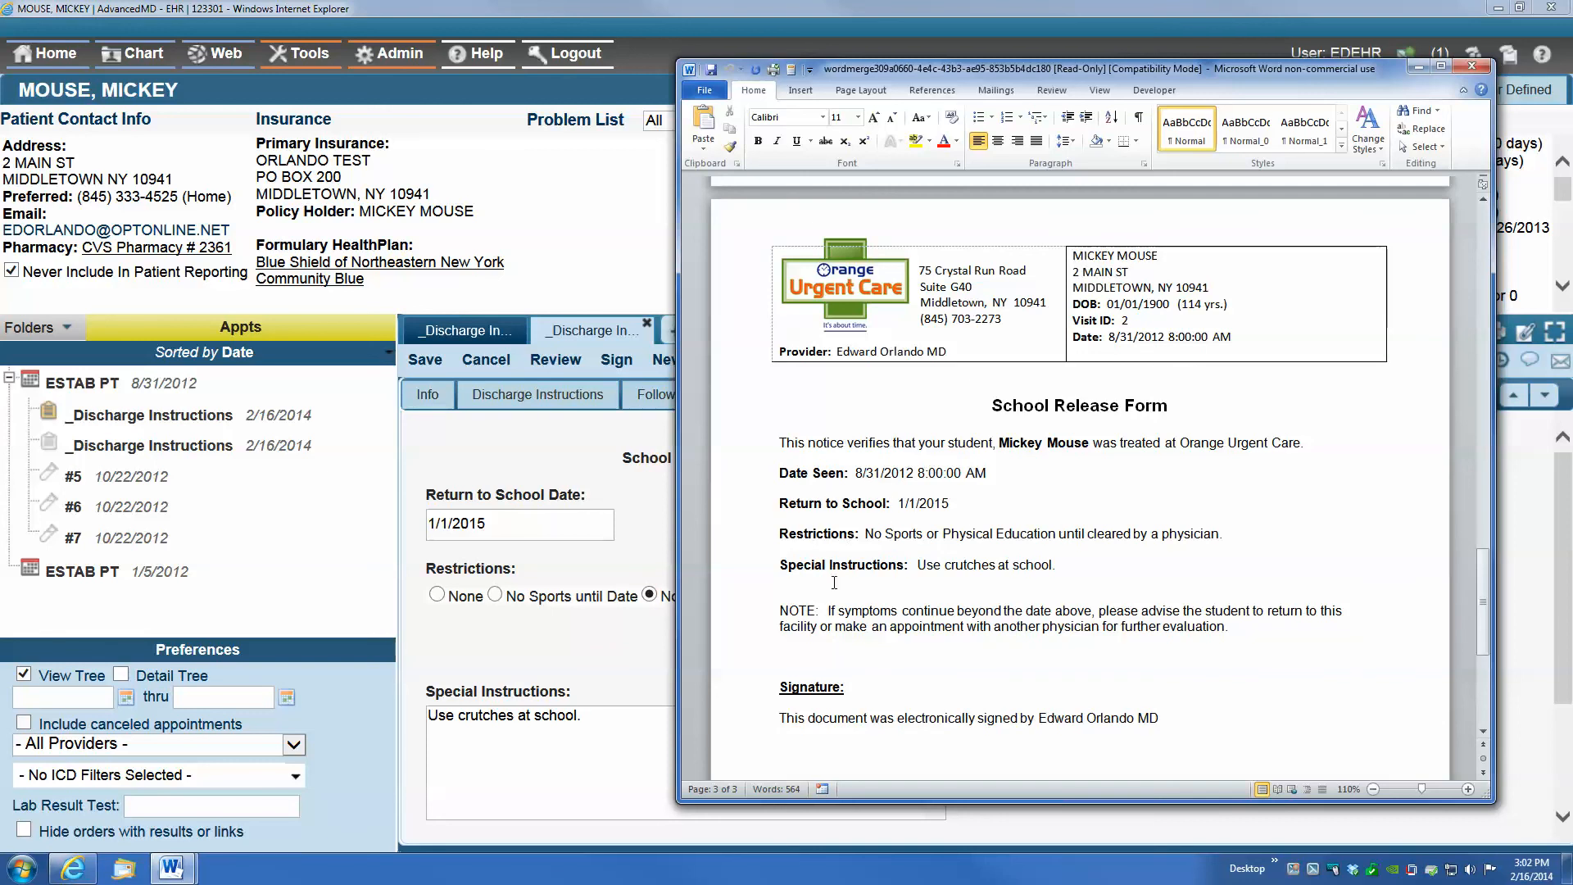
{"action": "left_click_drag", "start_coordinate": [918, 567], "coordinate": [1079, 568]}
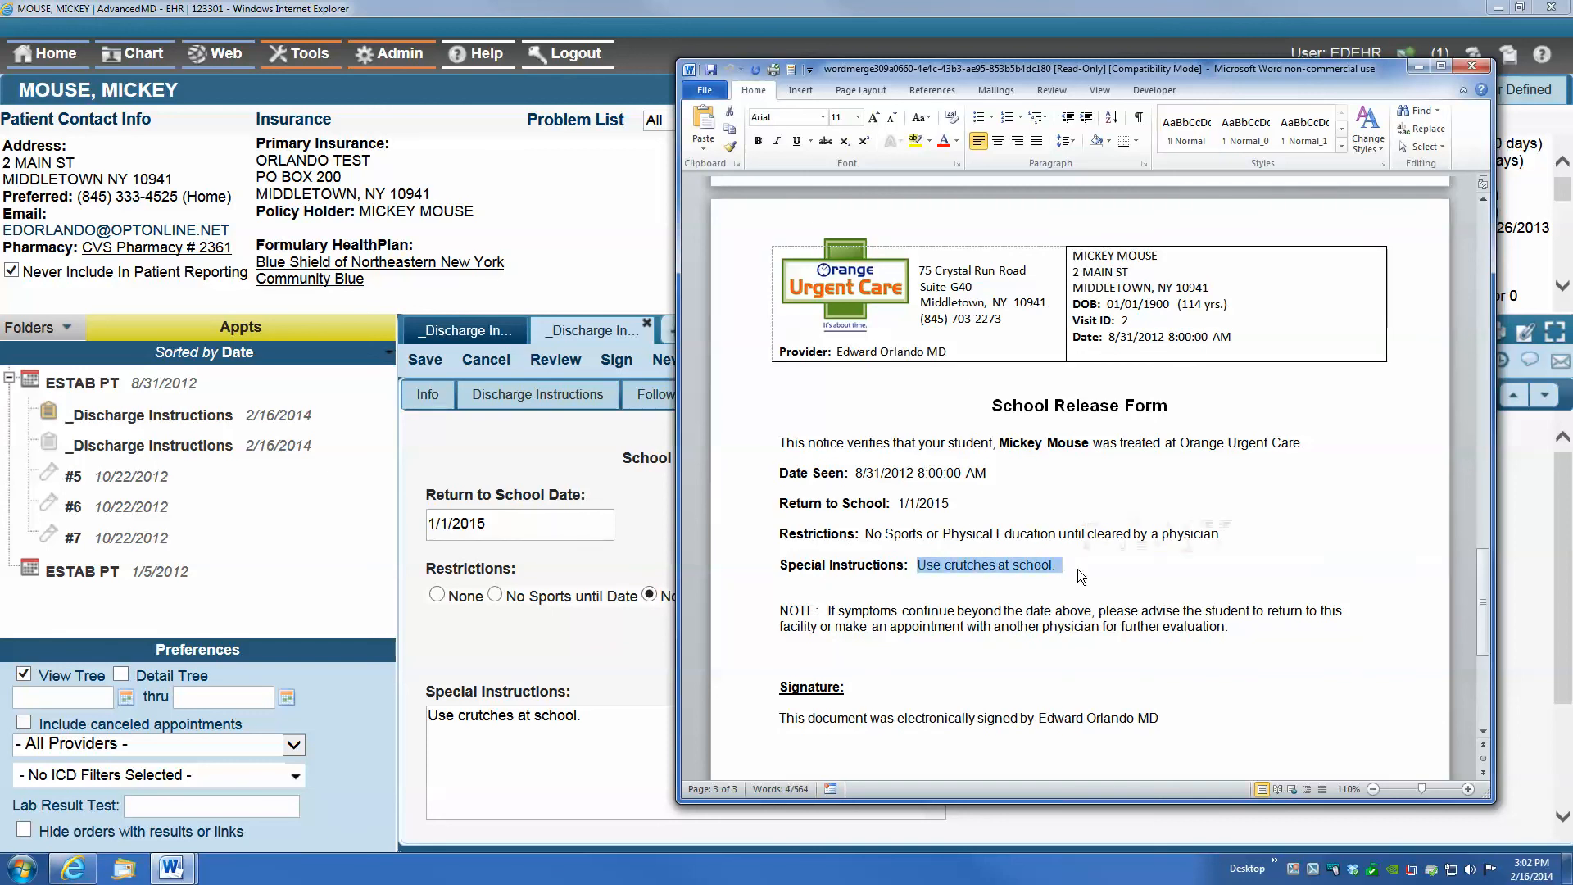
{"action": "left_click", "coordinate": [910, 670]}
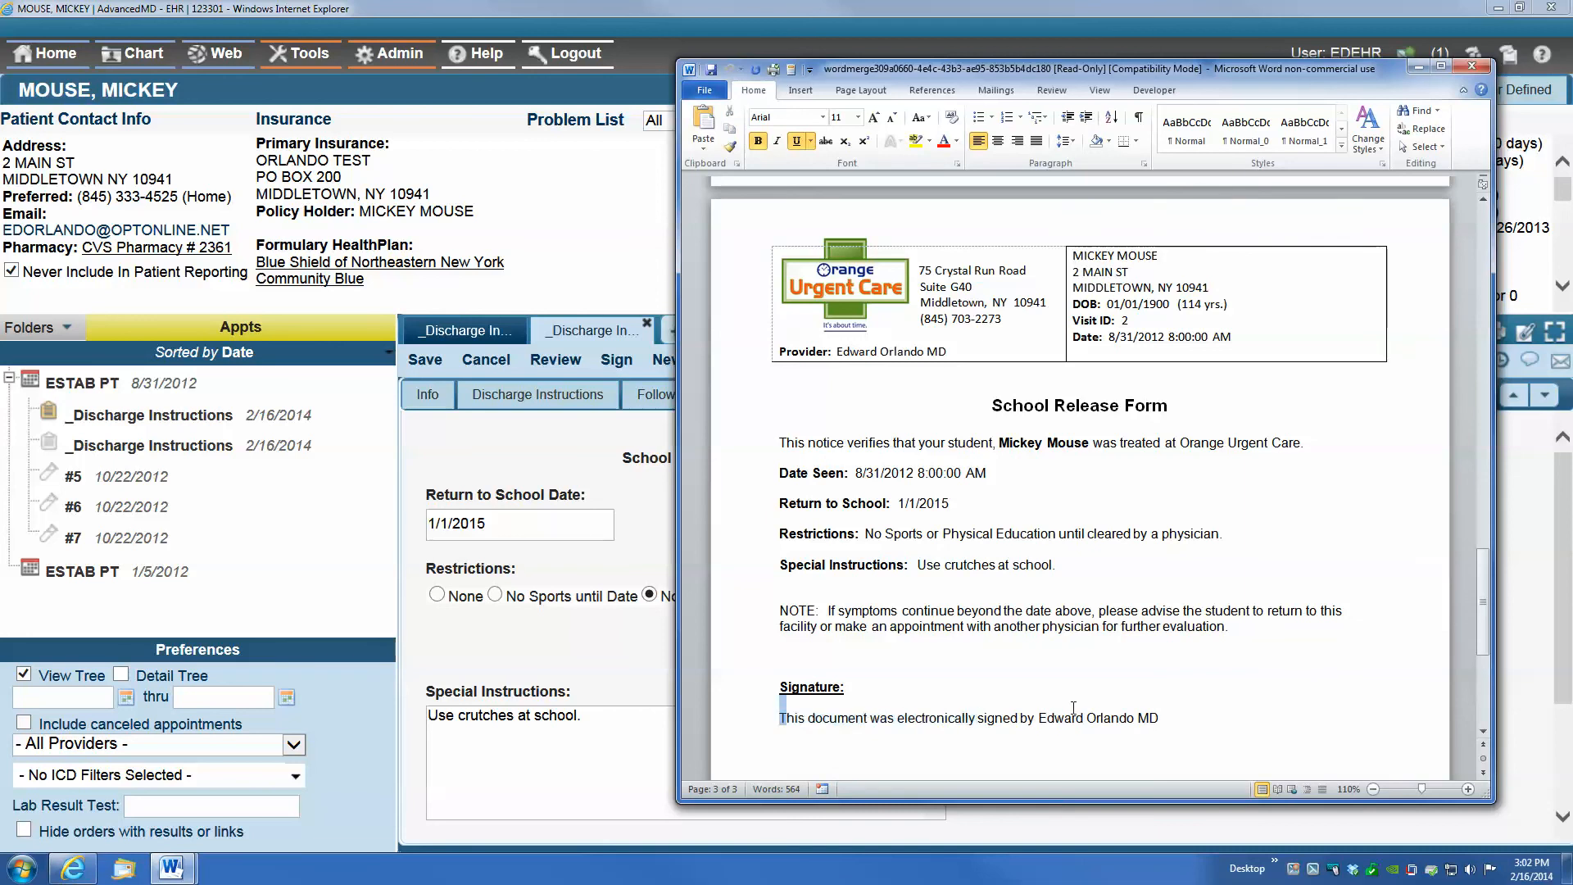
Close the merged Word document and add a Work Release form beside the School Release form in the discharge note
{"action": "left_click_drag", "start_coordinate": [786, 718], "coordinate": [1160, 719]}
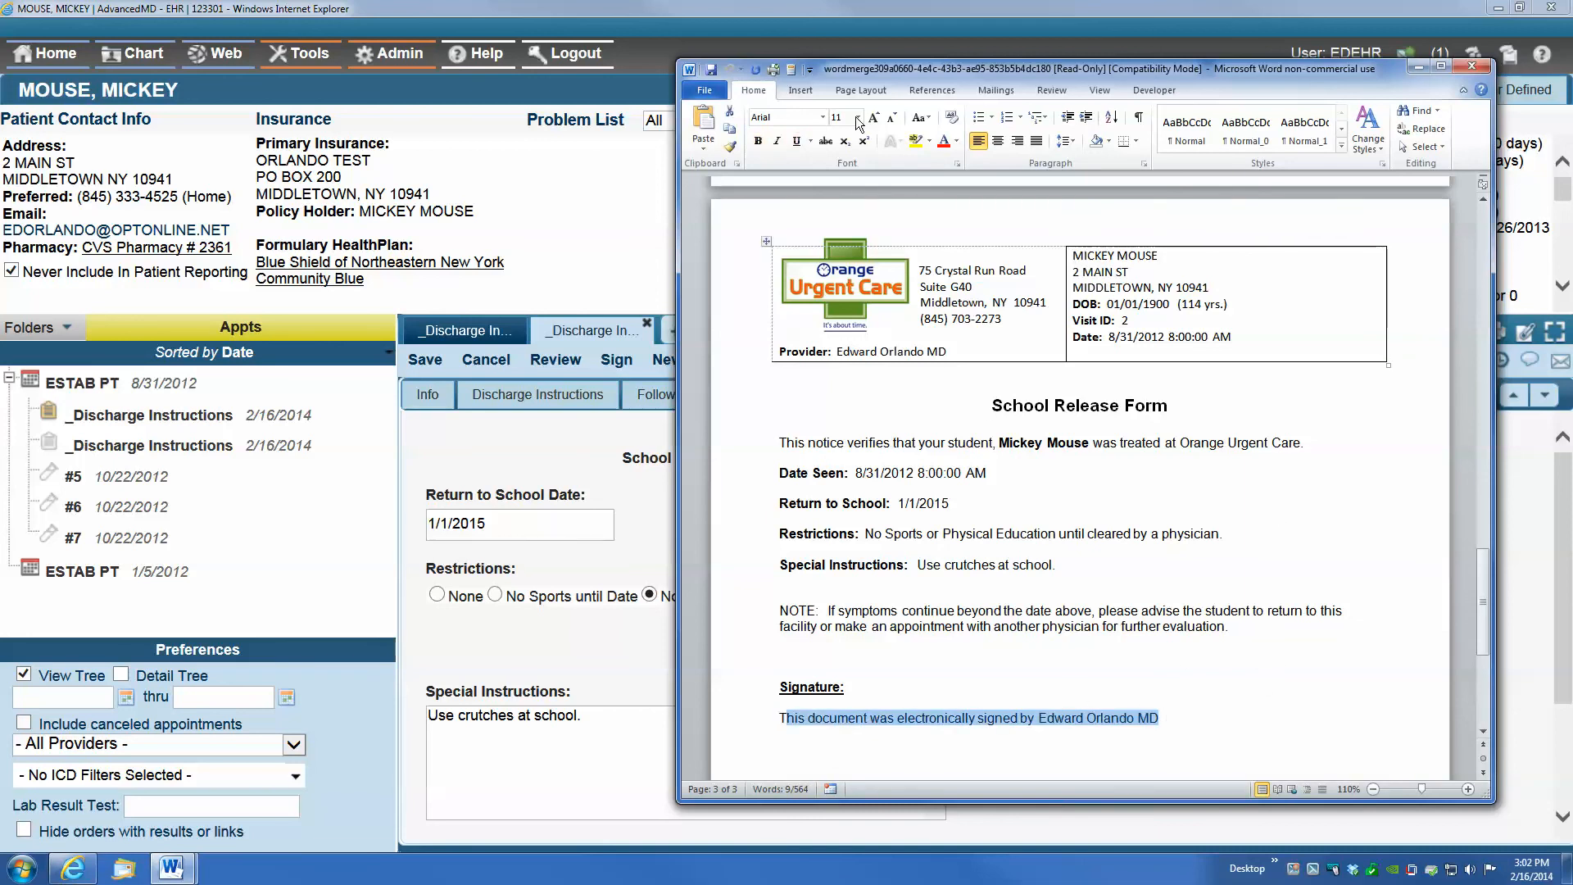
{"action": "left_click", "coordinate": [1463, 67]}
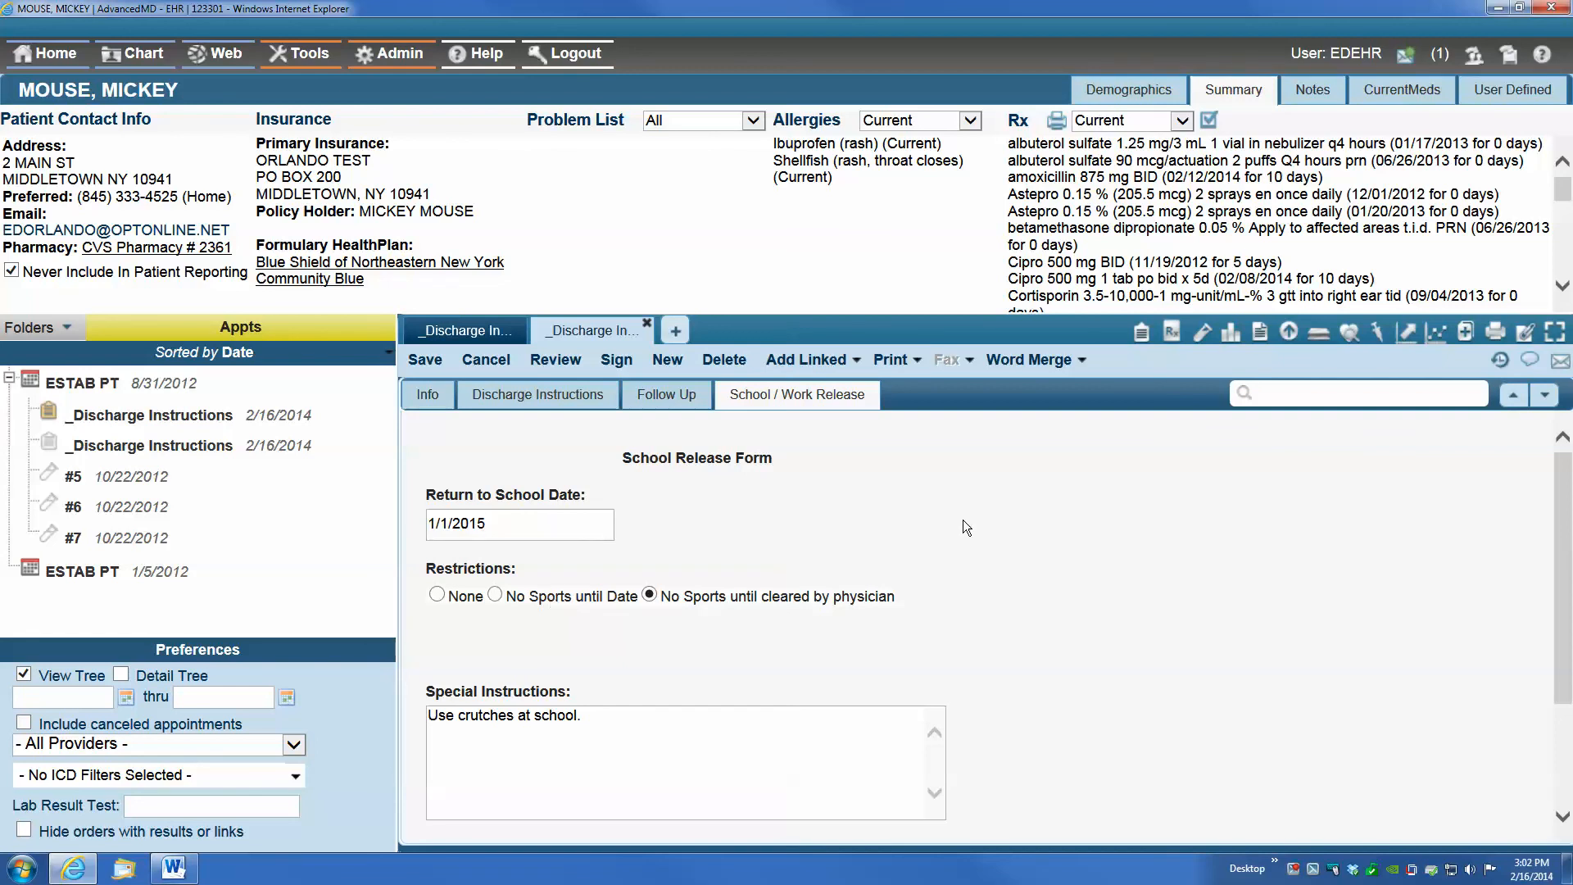
{"action": "right_click", "coordinate": [991, 457]}
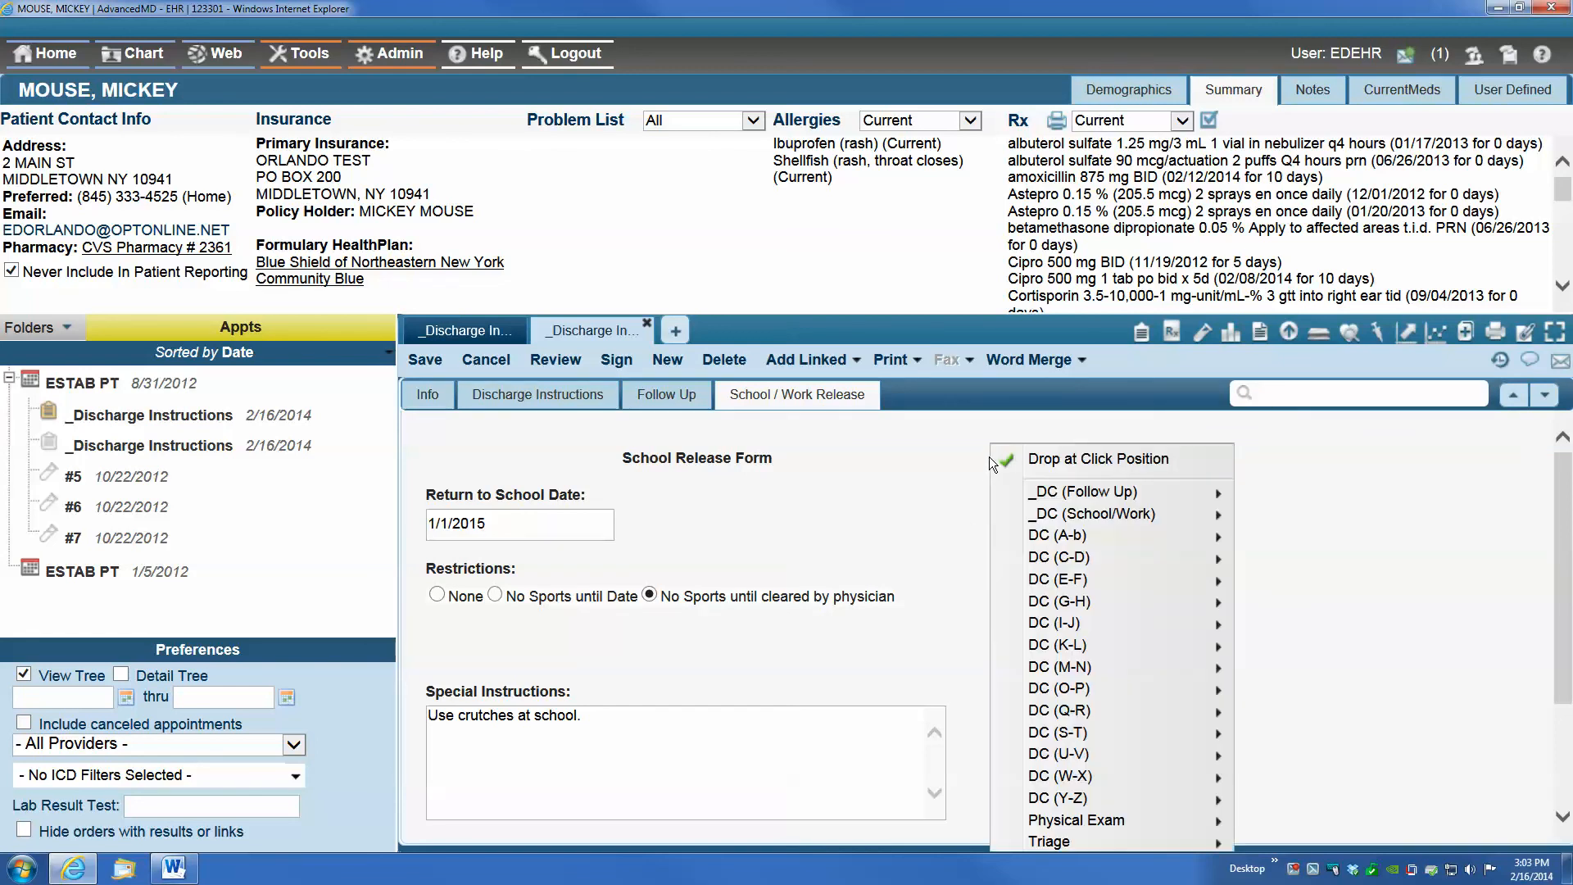
{"action": "mouse_move", "coordinate": [1081, 514]}
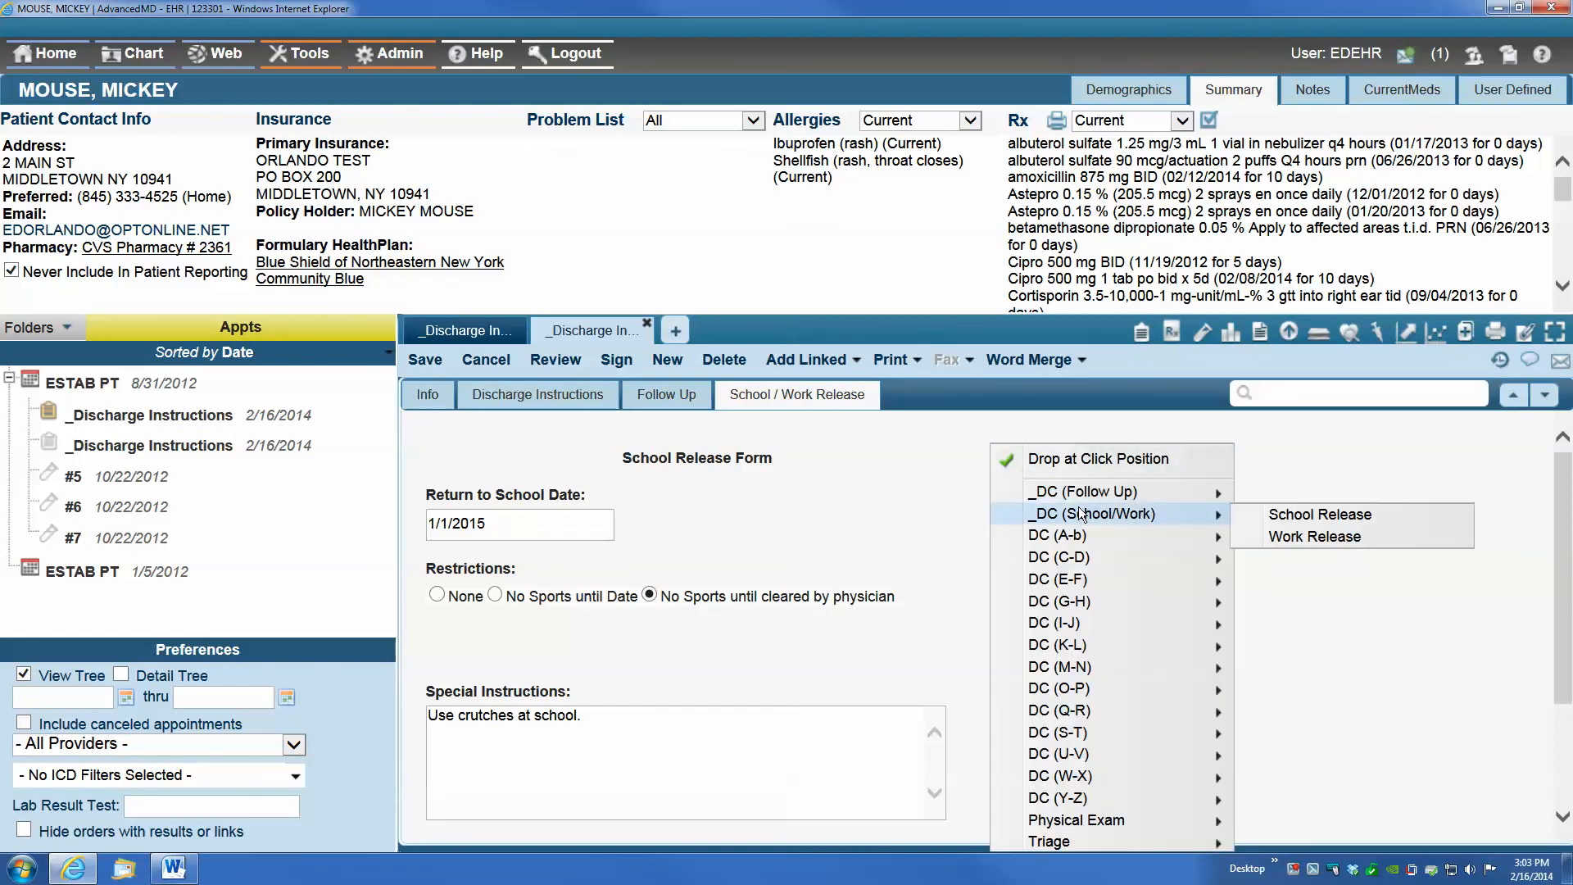
{"action": "left_click", "coordinate": [1326, 535]}
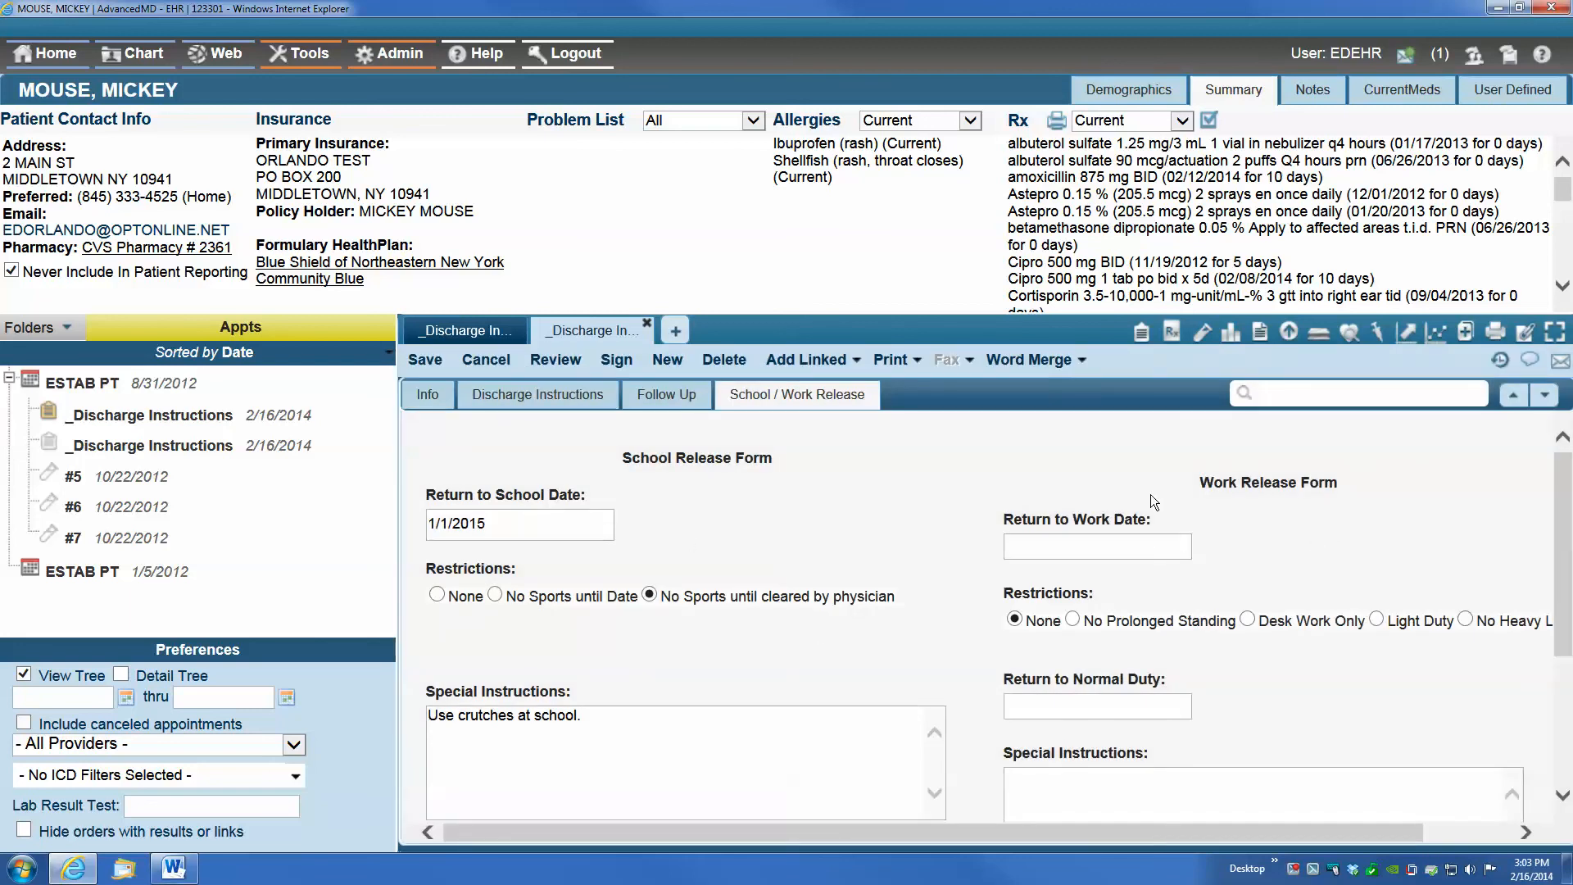
{"action": "right_click", "coordinate": [912, 452]}
{"action": "right_click", "coordinate": [535, 439]}
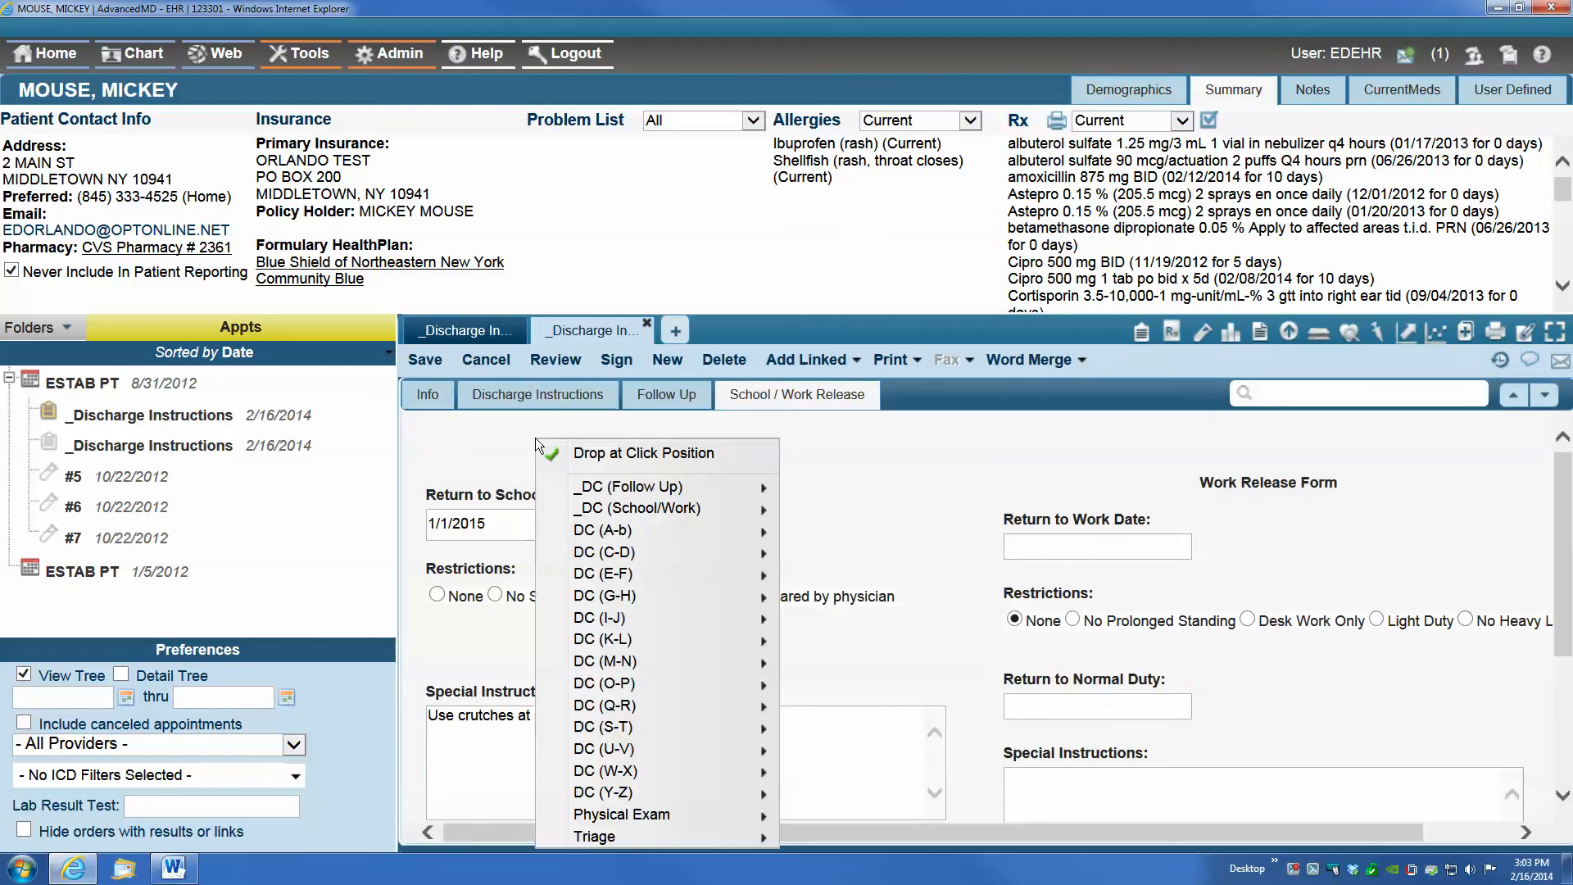
{"action": "mouse_move", "coordinate": [606, 661]}
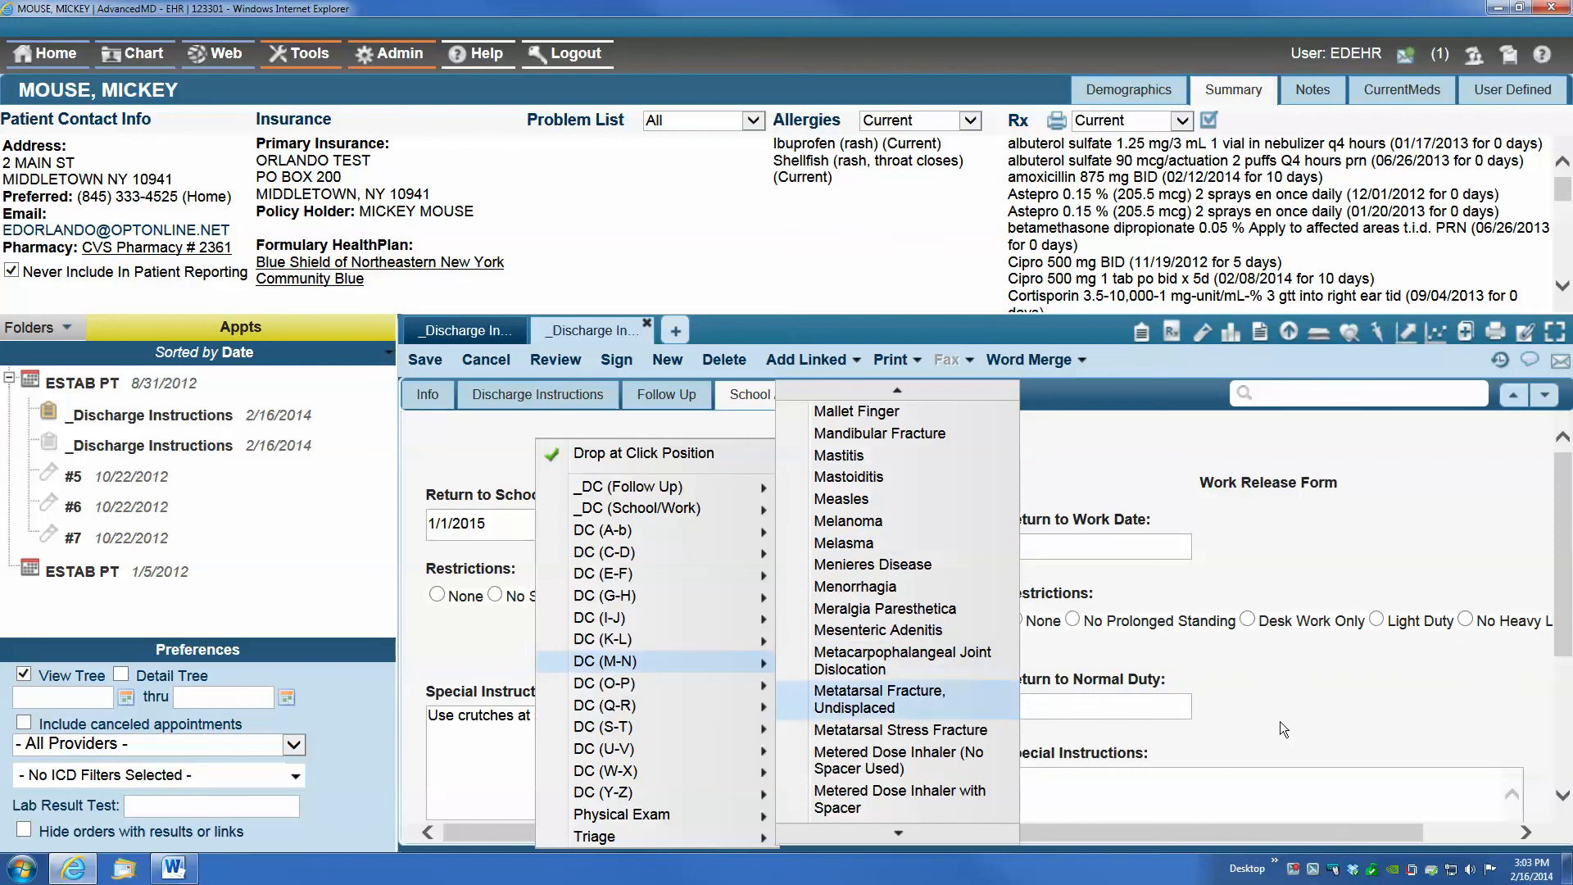
{"action": "left_click", "coordinate": [1350, 709]}
{"action": "right_click", "coordinate": [833, 556]}
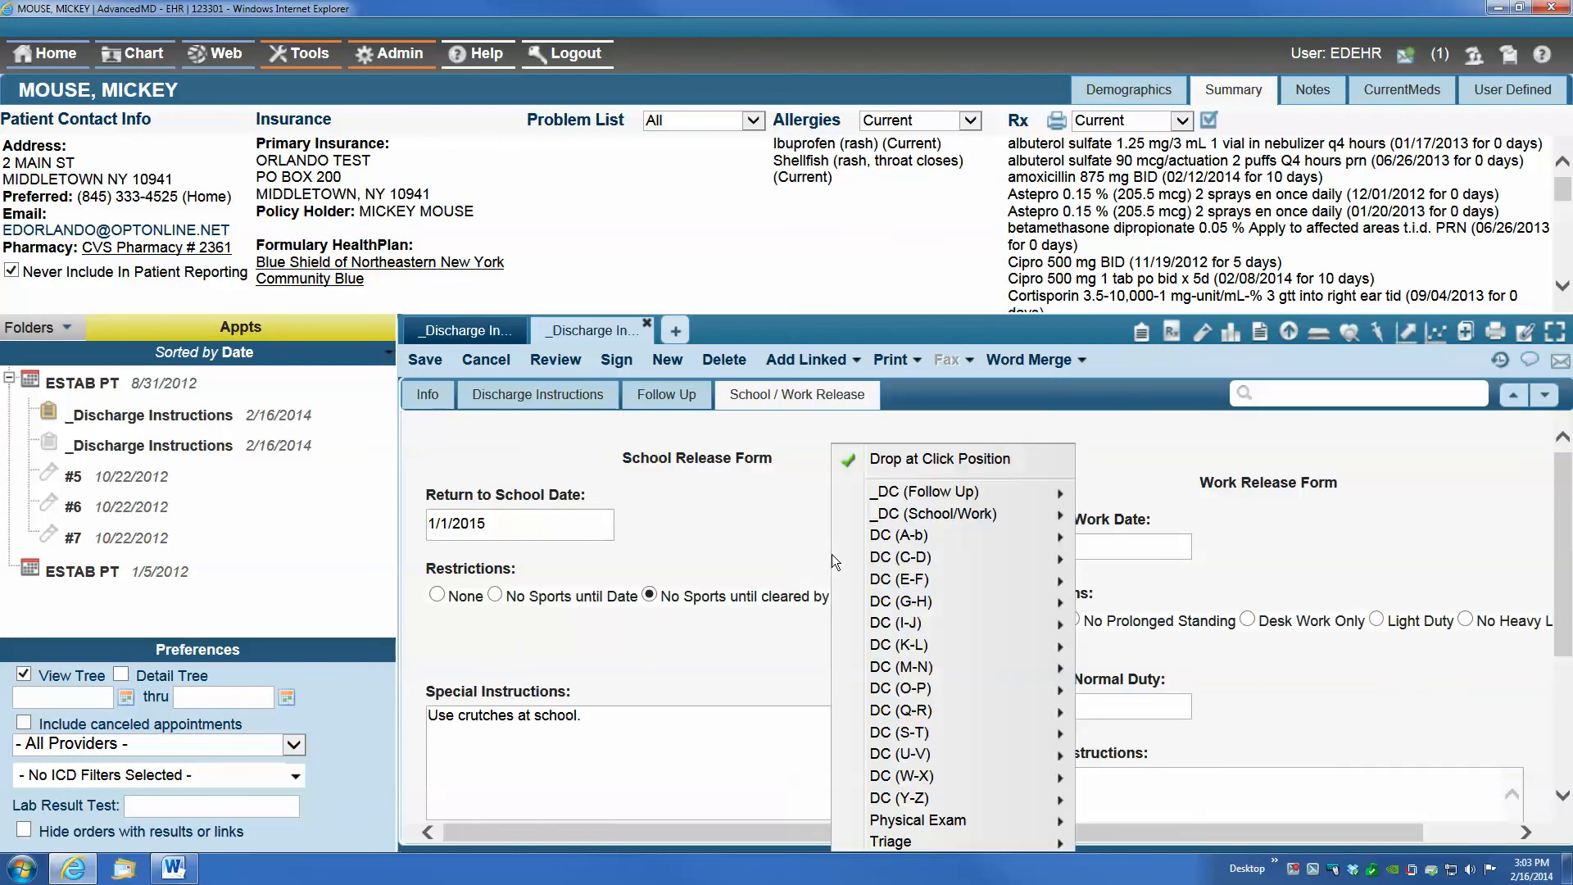
{"action": "mouse_move", "coordinate": [832, 554]}
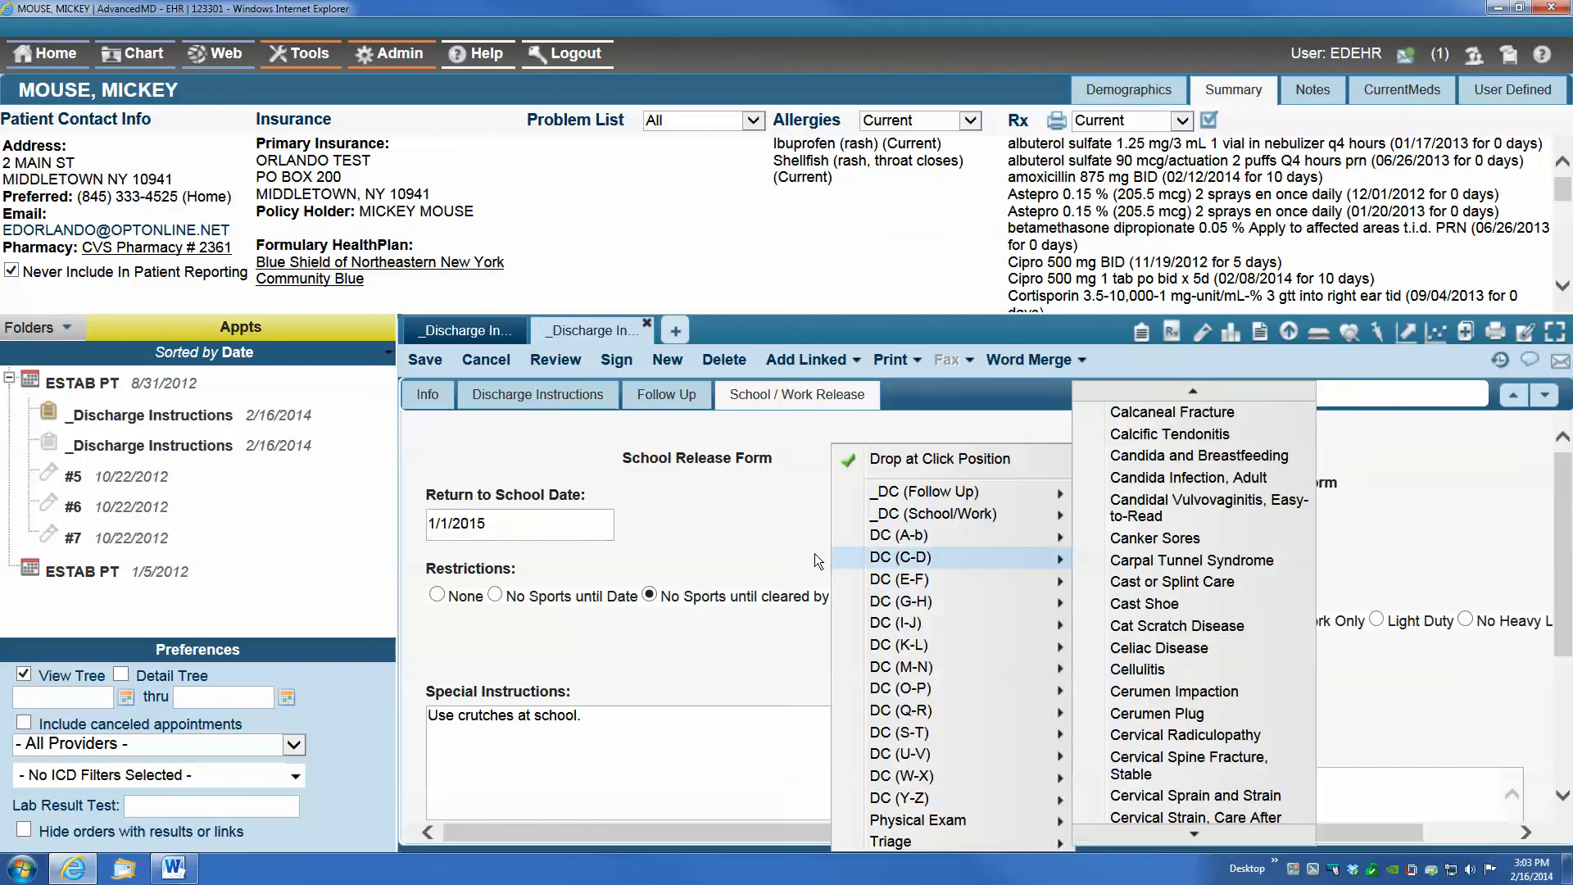
{"action": "left_click", "coordinate": [737, 553]}
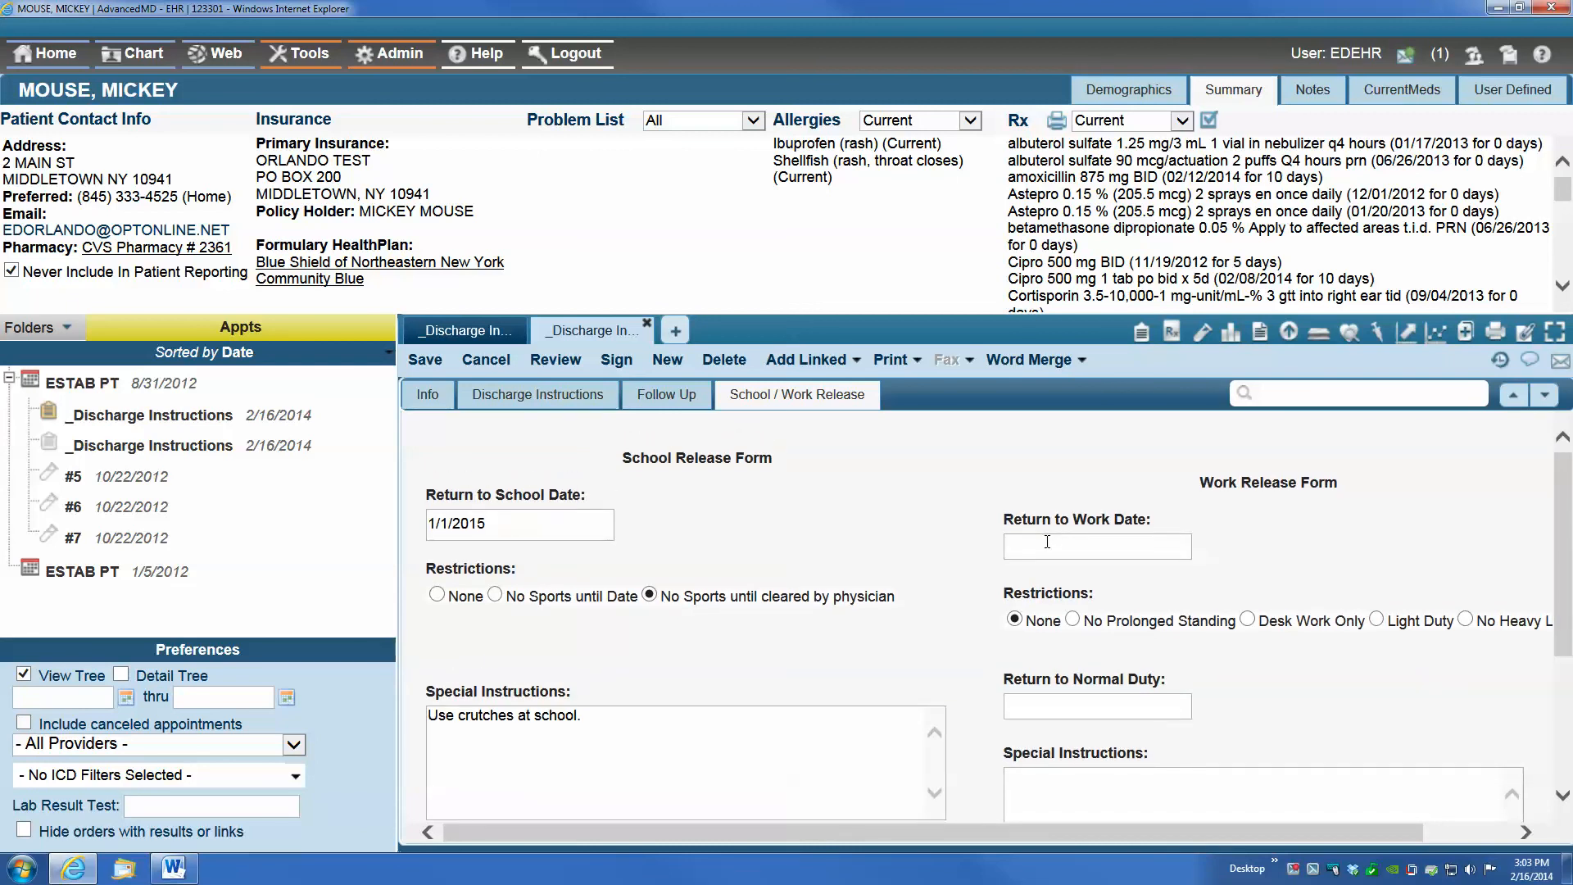
Examine the Work Release form's fields and look over the note's Discharge Instructions and Follow Up pages
{"action": "left_click_drag", "start_coordinate": [1132, 831], "coordinate": [1340, 808]}
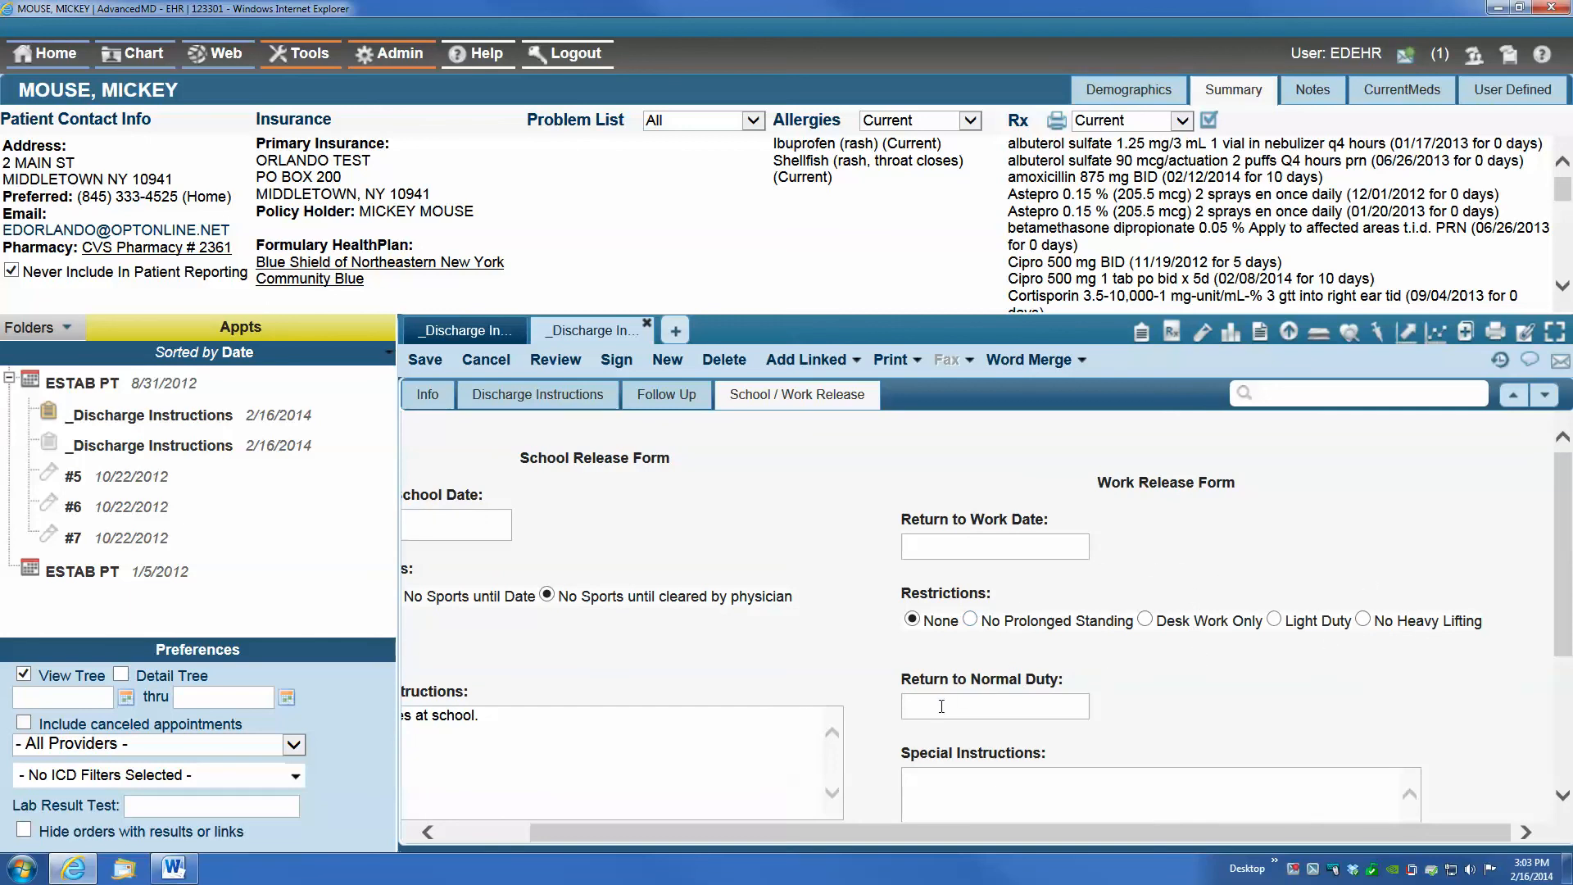
{"action": "scroll", "coordinate": [1201, 642], "scroll_direction": "down", "scroll_amount": 3}
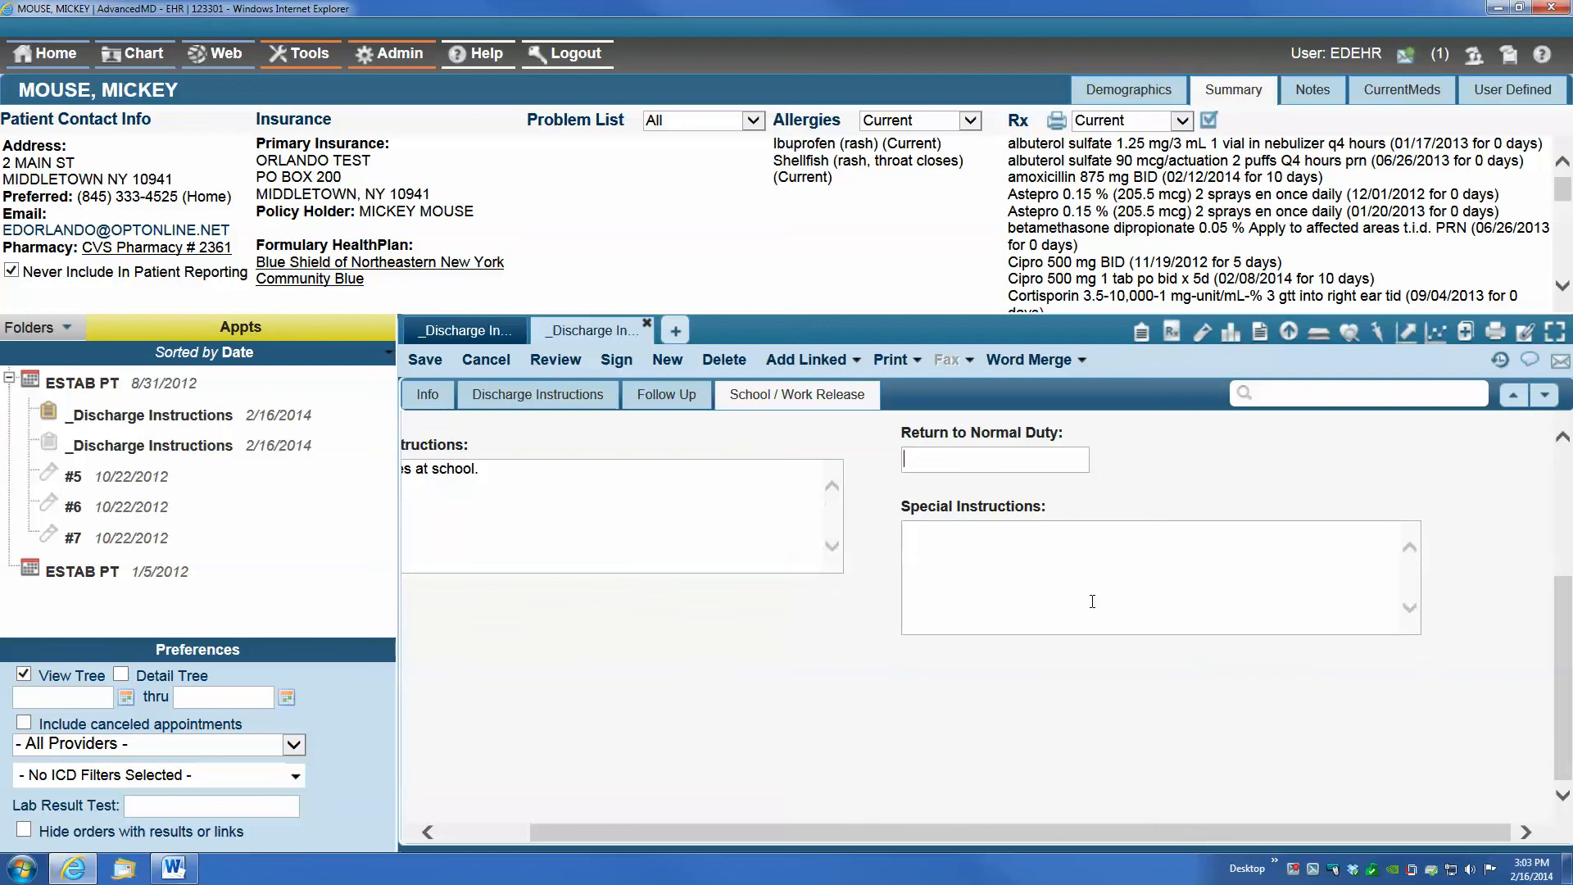
{"action": "scroll", "coordinate": [1058, 588], "scroll_direction": "up", "scroll_amount": 3}
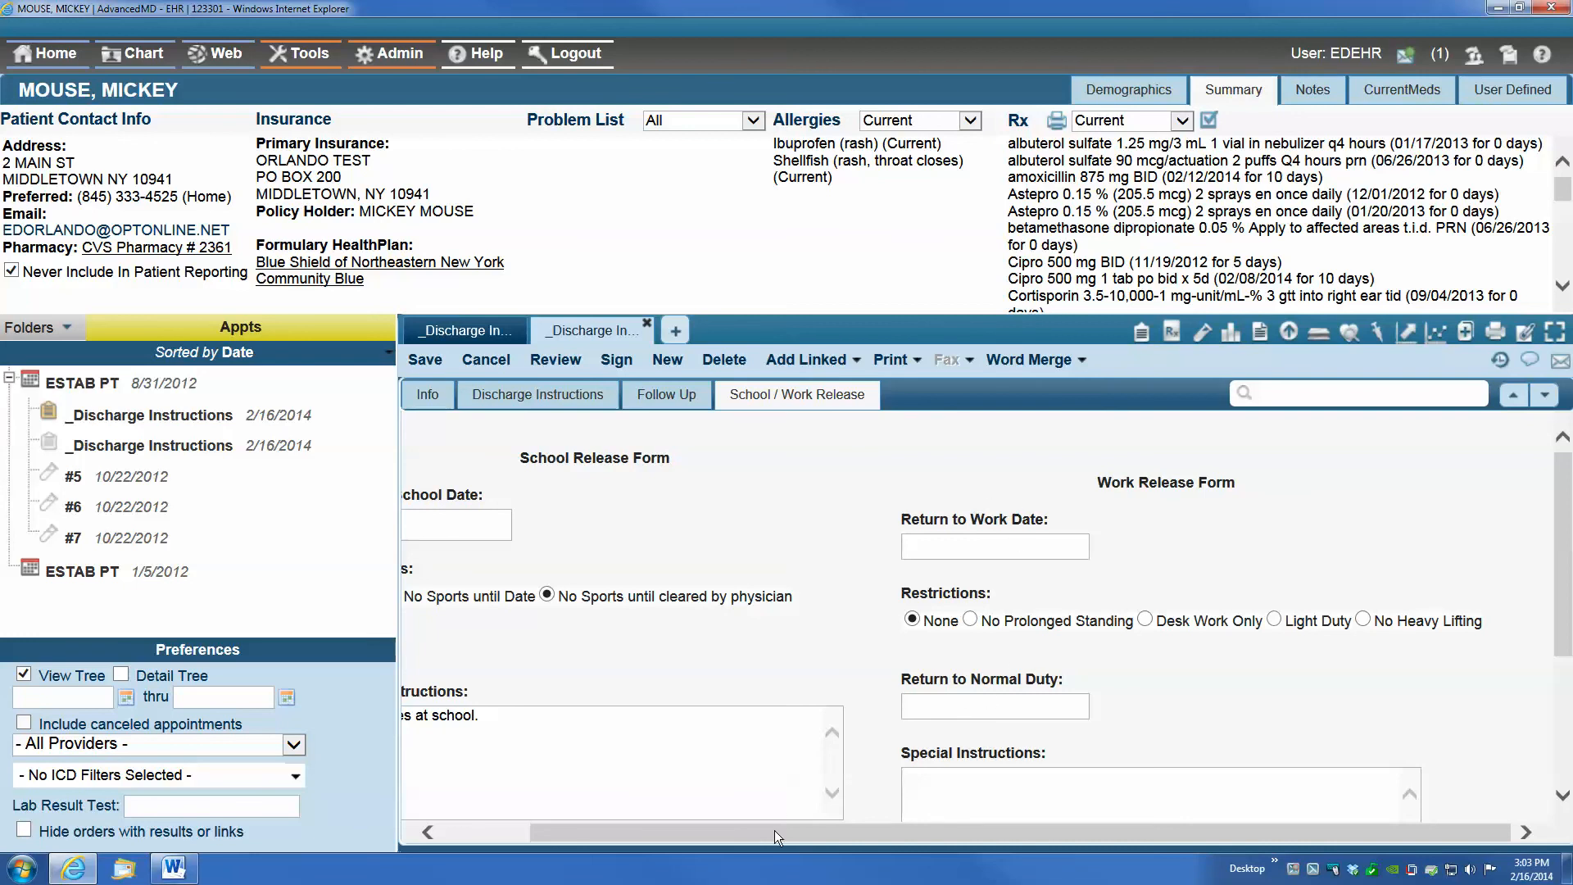
{"action": "left_click_drag", "start_coordinate": [775, 829], "coordinate": [539, 820]}
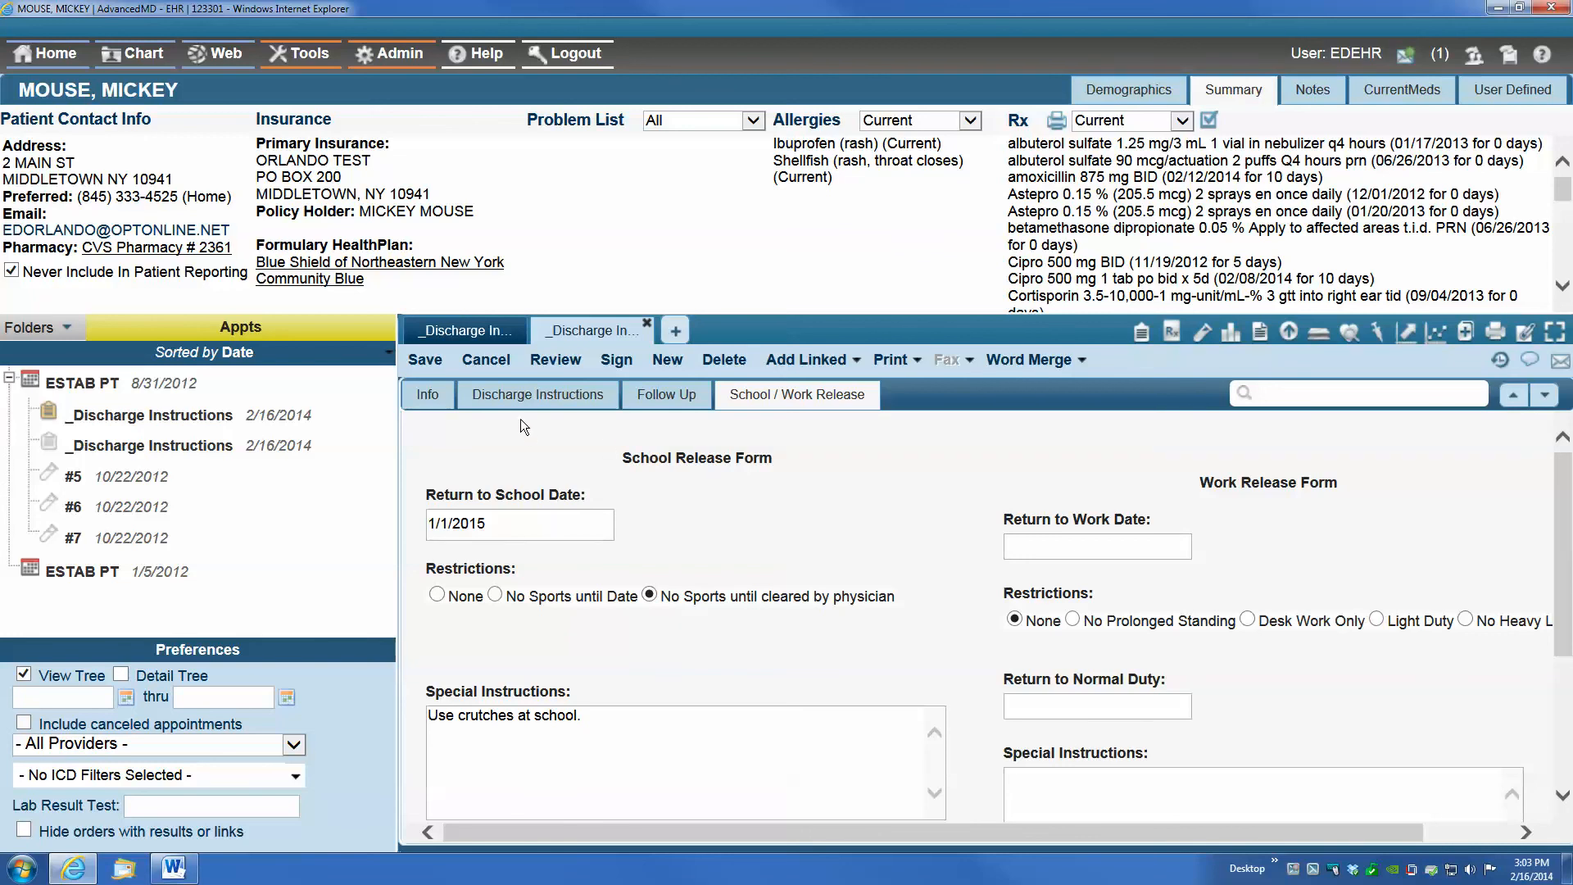
{"action": "left_click", "coordinate": [537, 395]}
{"action": "left_click", "coordinate": [645, 403]}
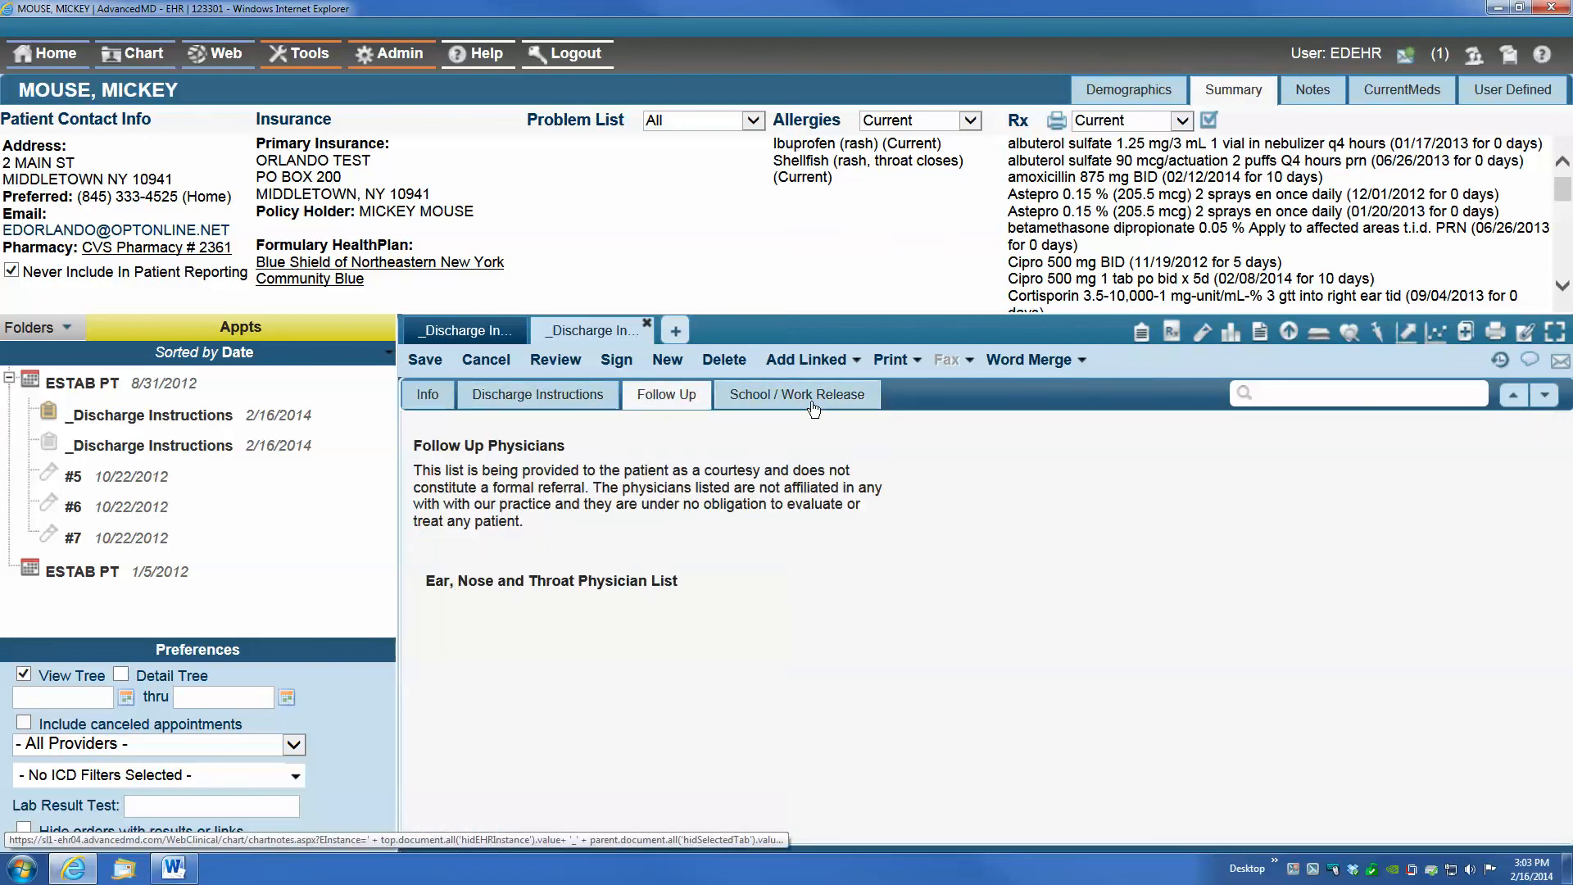
{"action": "left_click", "coordinate": [812, 400]}
Merge the discharge note into the Discharge Instructions Word document
{"action": "left_click", "coordinate": [1030, 360]}
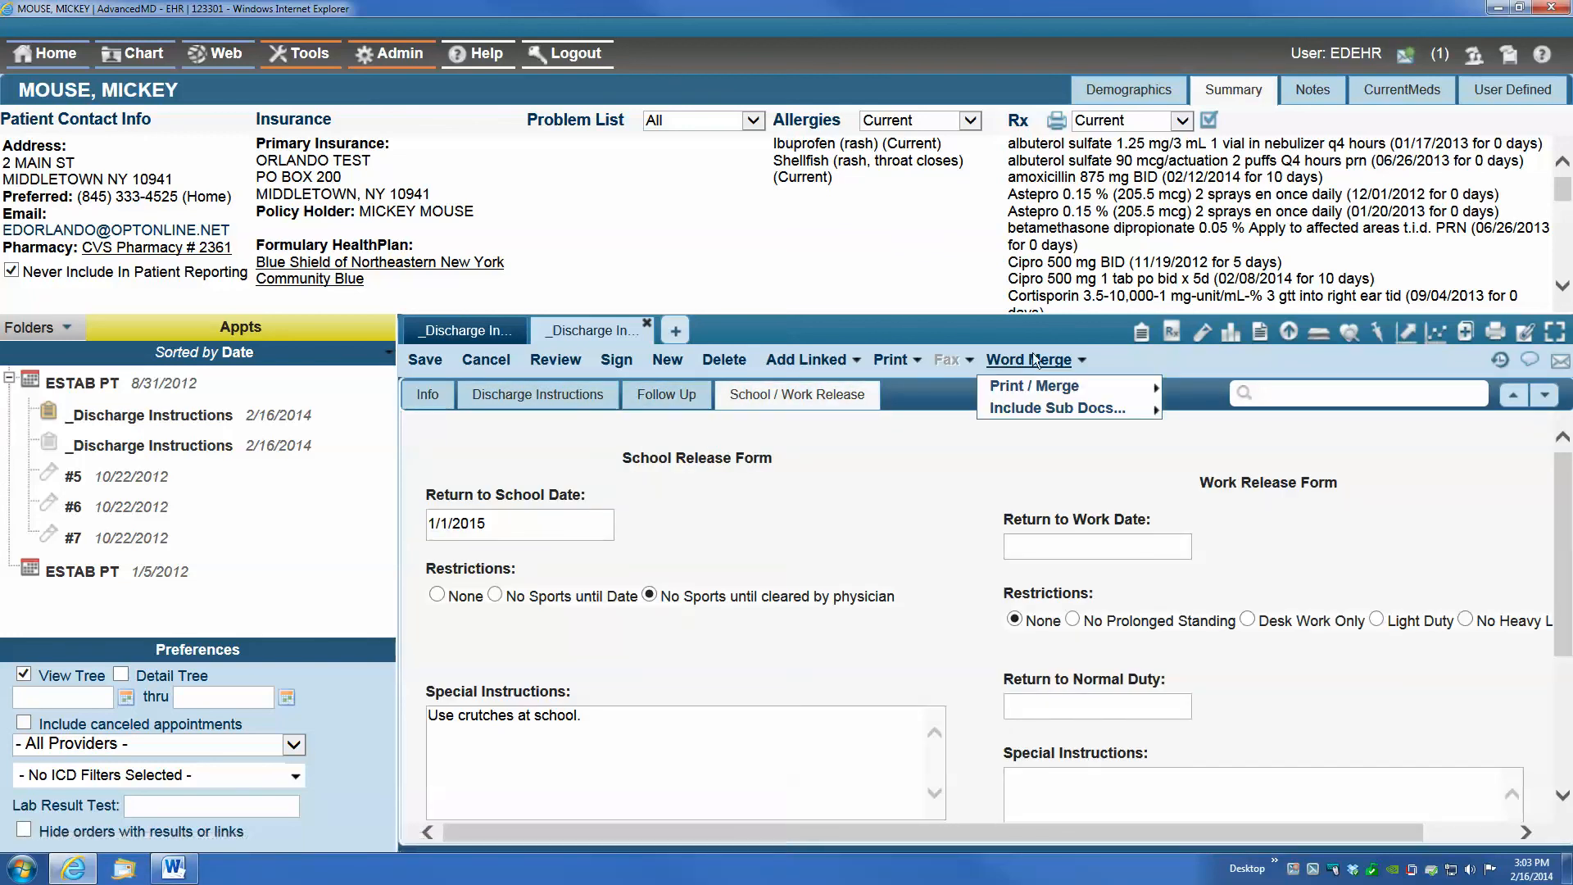
{"action": "mouse_move", "coordinate": [1036, 385]}
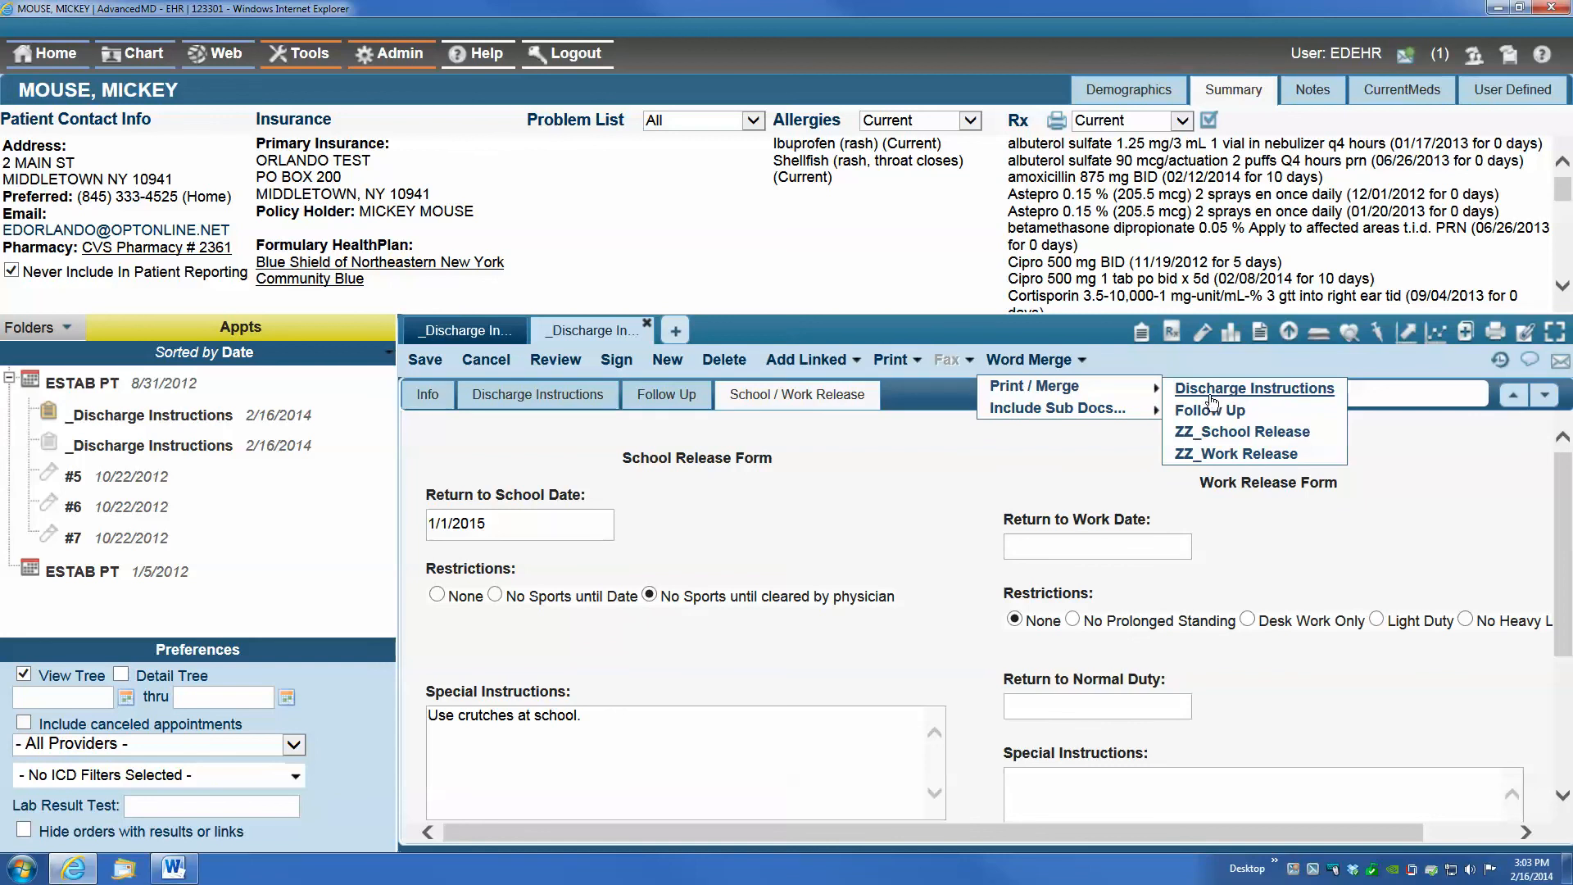
{"action": "left_click", "coordinate": [1270, 397]}
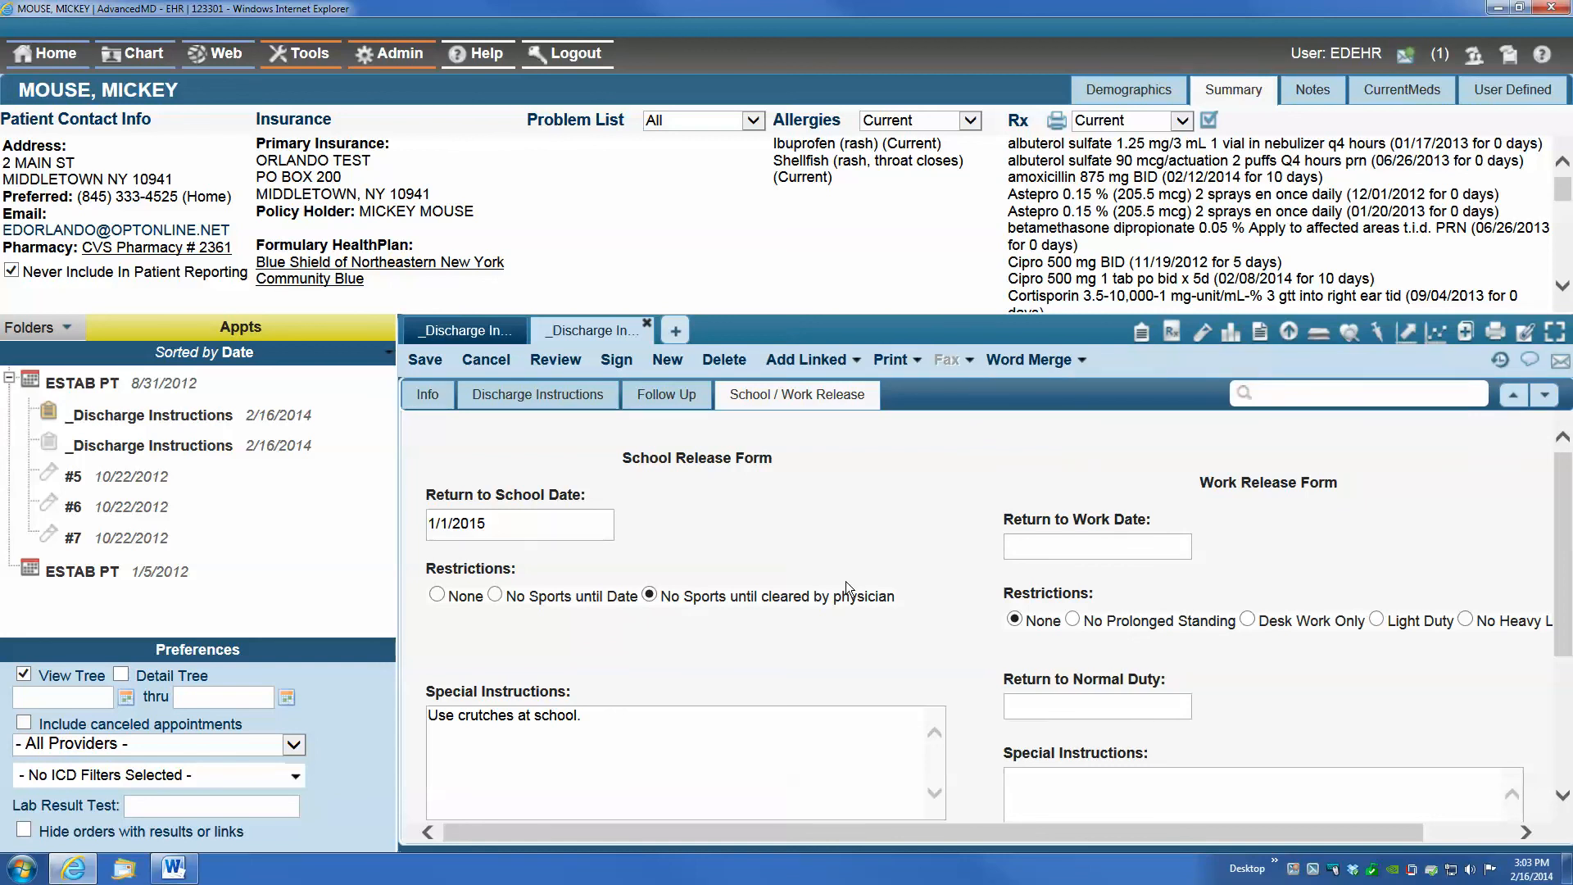